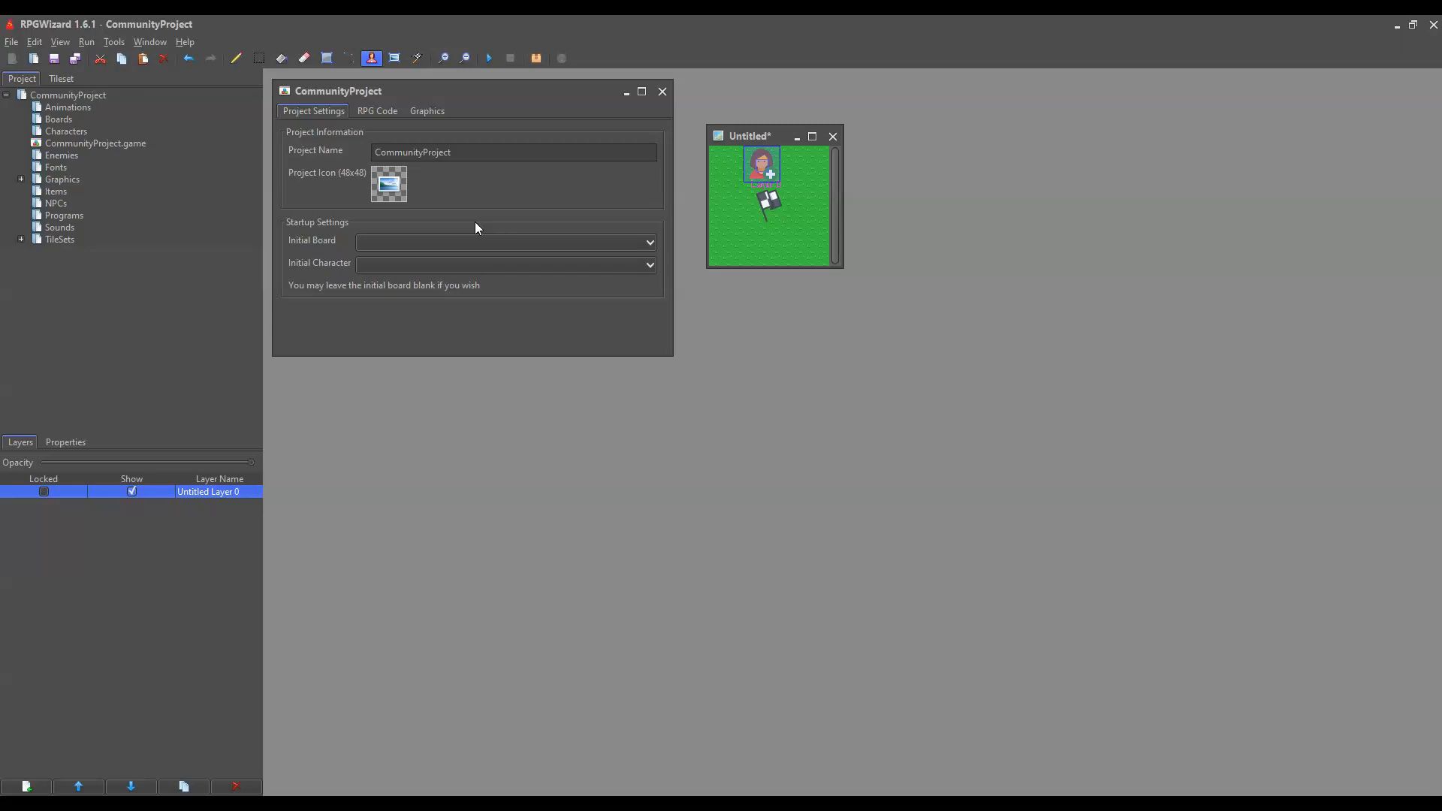
Step: Reposition the CommunityProject settings window and the untitled board window within the workspace
left_click(562, 272)
left_click(452, 118)
left_click_drag(304, 91, 333, 112)
left_click_drag(749, 133, 618, 262)
left_click_drag(504, 107, 894, 208)
left_click_drag(605, 263, 432, 177)
left_click_drag(827, 212, 676, 158)
left_click_drag(436, 182, 932, 187)
left_click_drag(744, 156, 502, 101)
left_click_drag(946, 190, 751, 156)
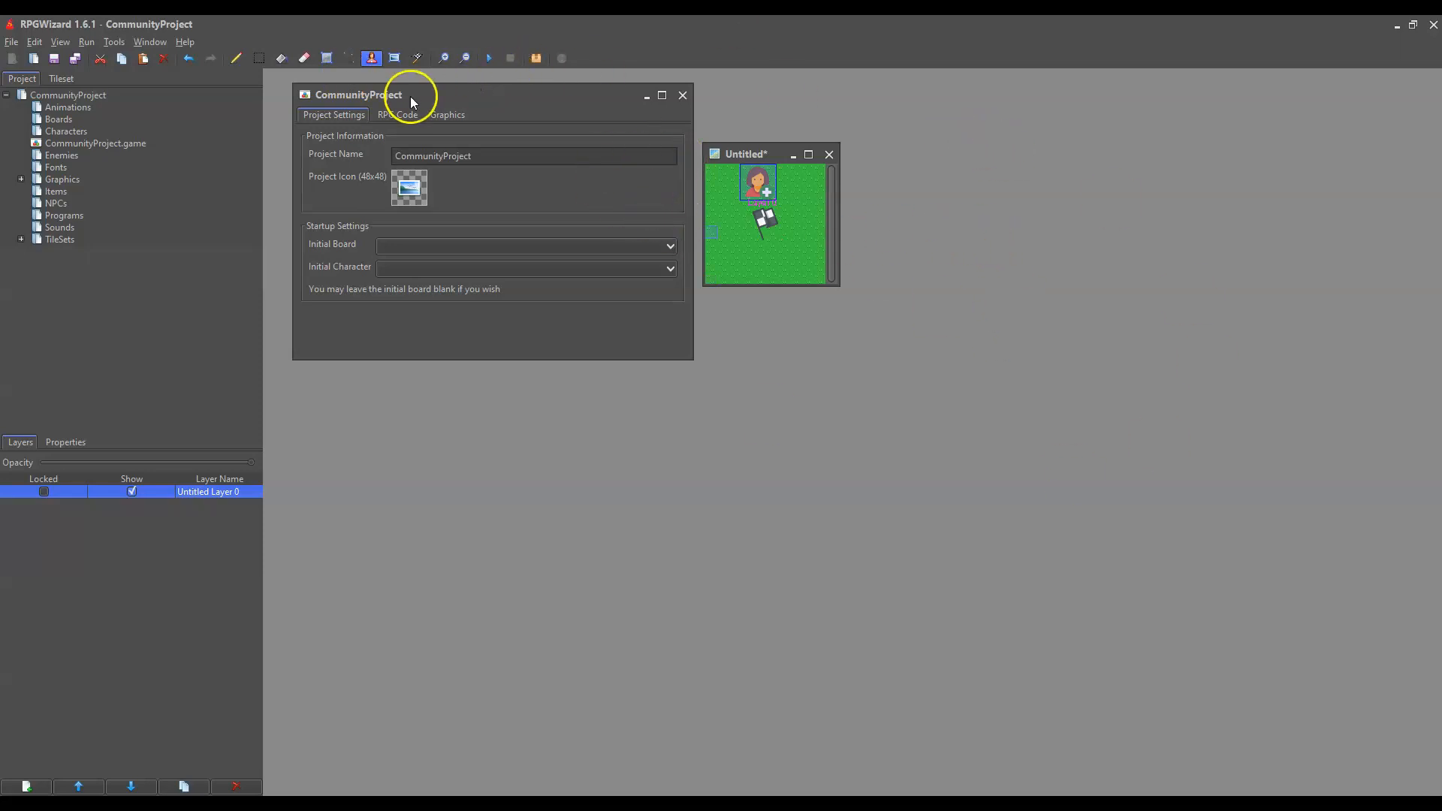
left_click_drag(395, 94, 379, 89)
left_click(716, 156)
left_click_drag(747, 154, 870, 194)
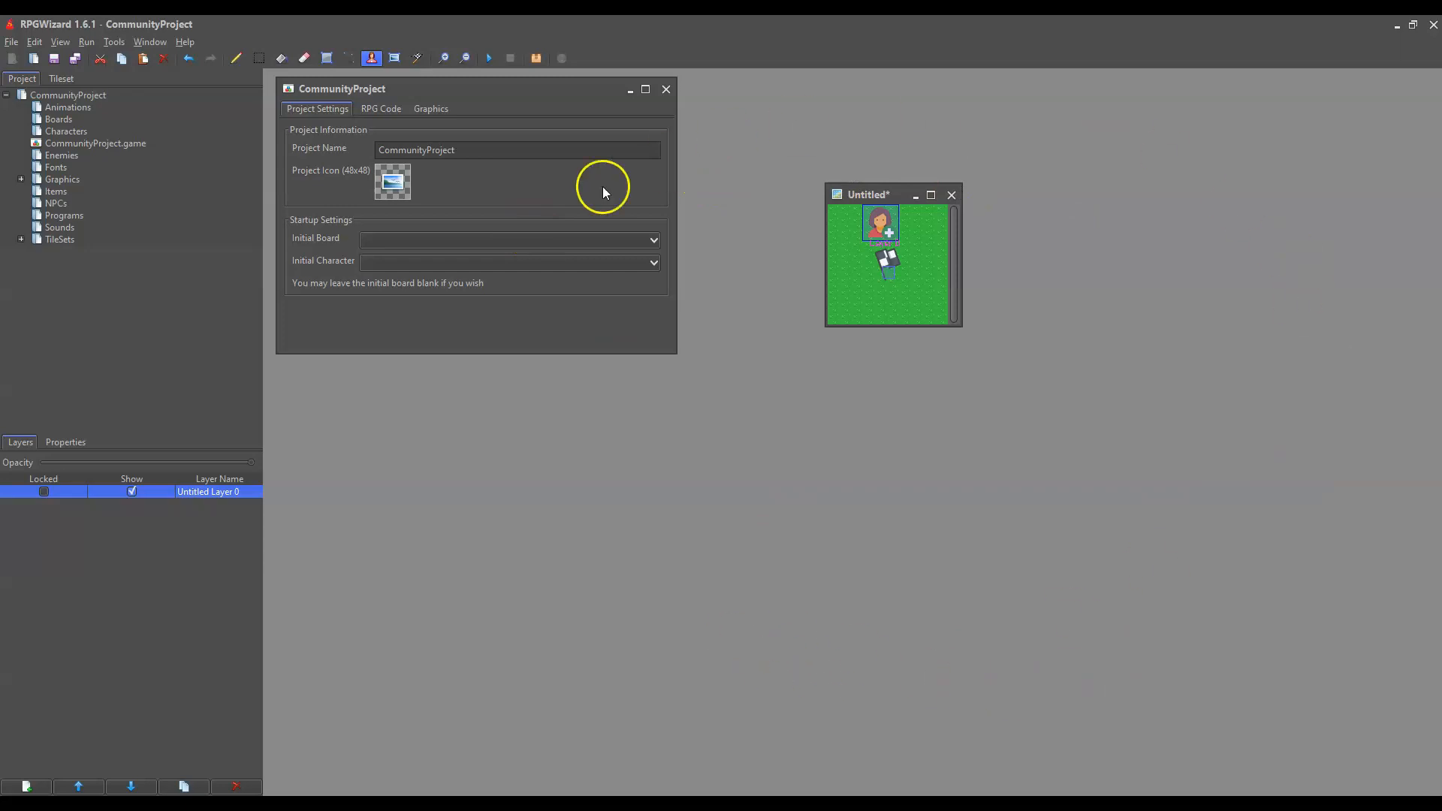
left_click_drag(880, 193, 764, 156)
left_click_drag(544, 92, 648, 103)
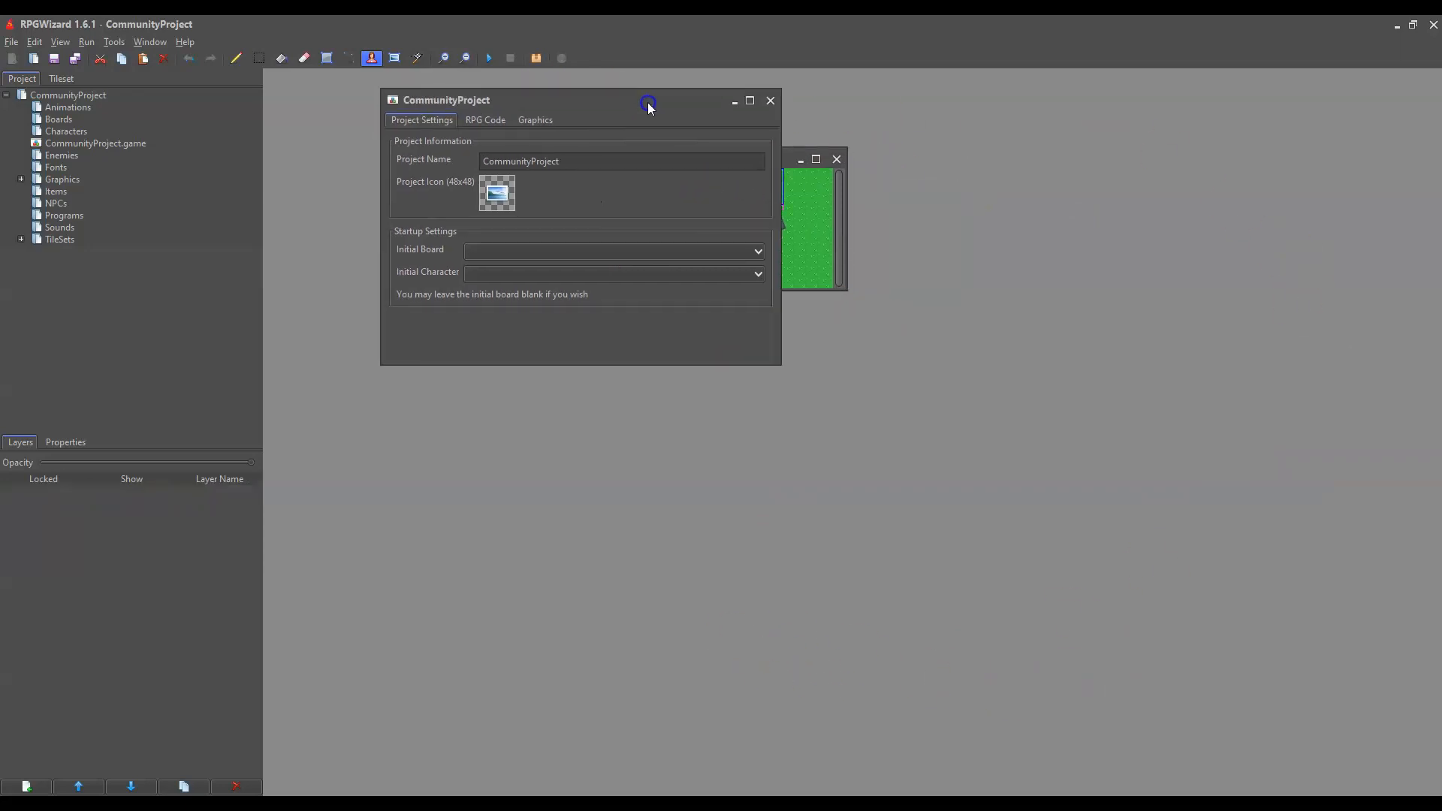
left_click_drag(548, 93, 489, 91)
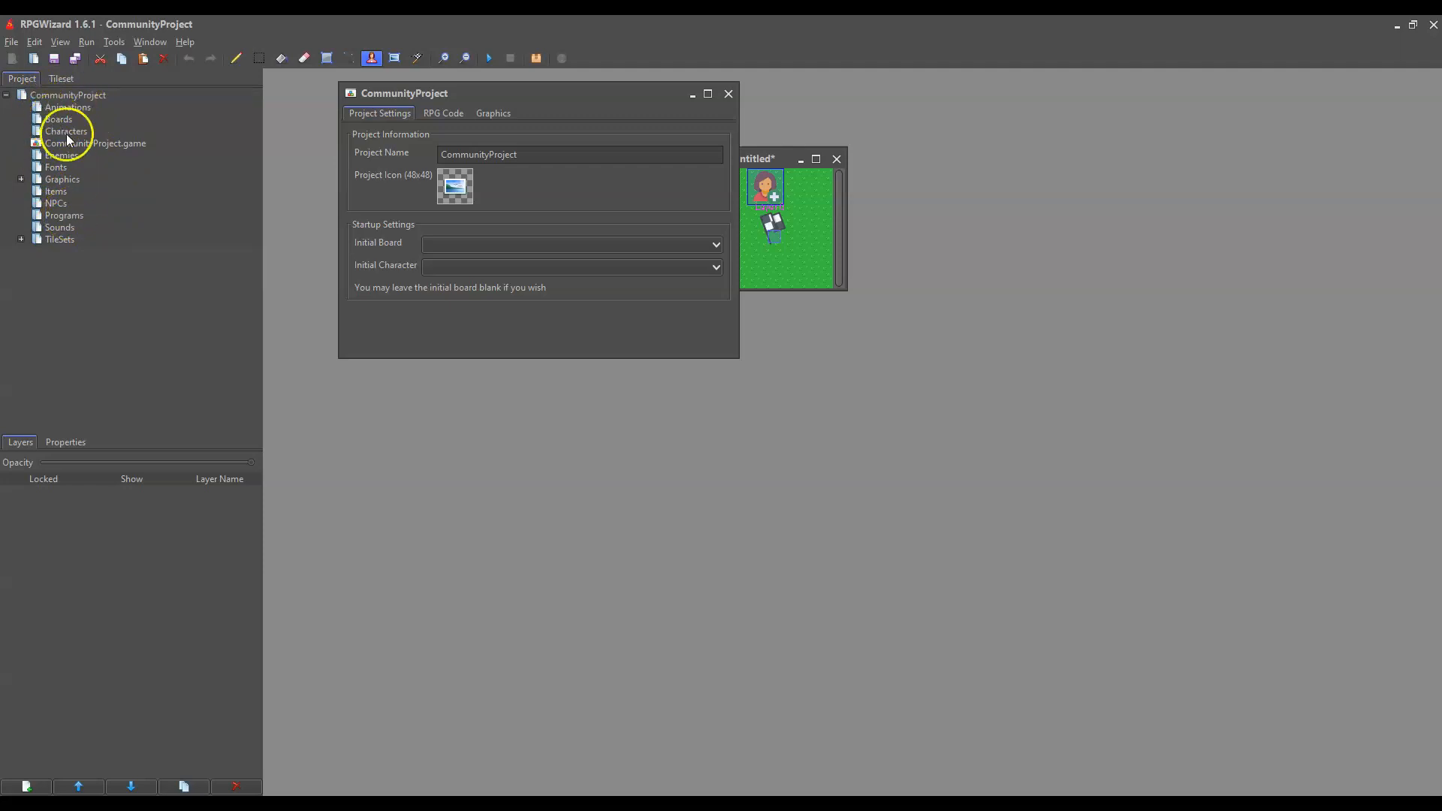
Step: Open overworld.tileset from the project's TileSets folder, and return to the project tree with the Graphics folder collapsed
left_click(21, 178)
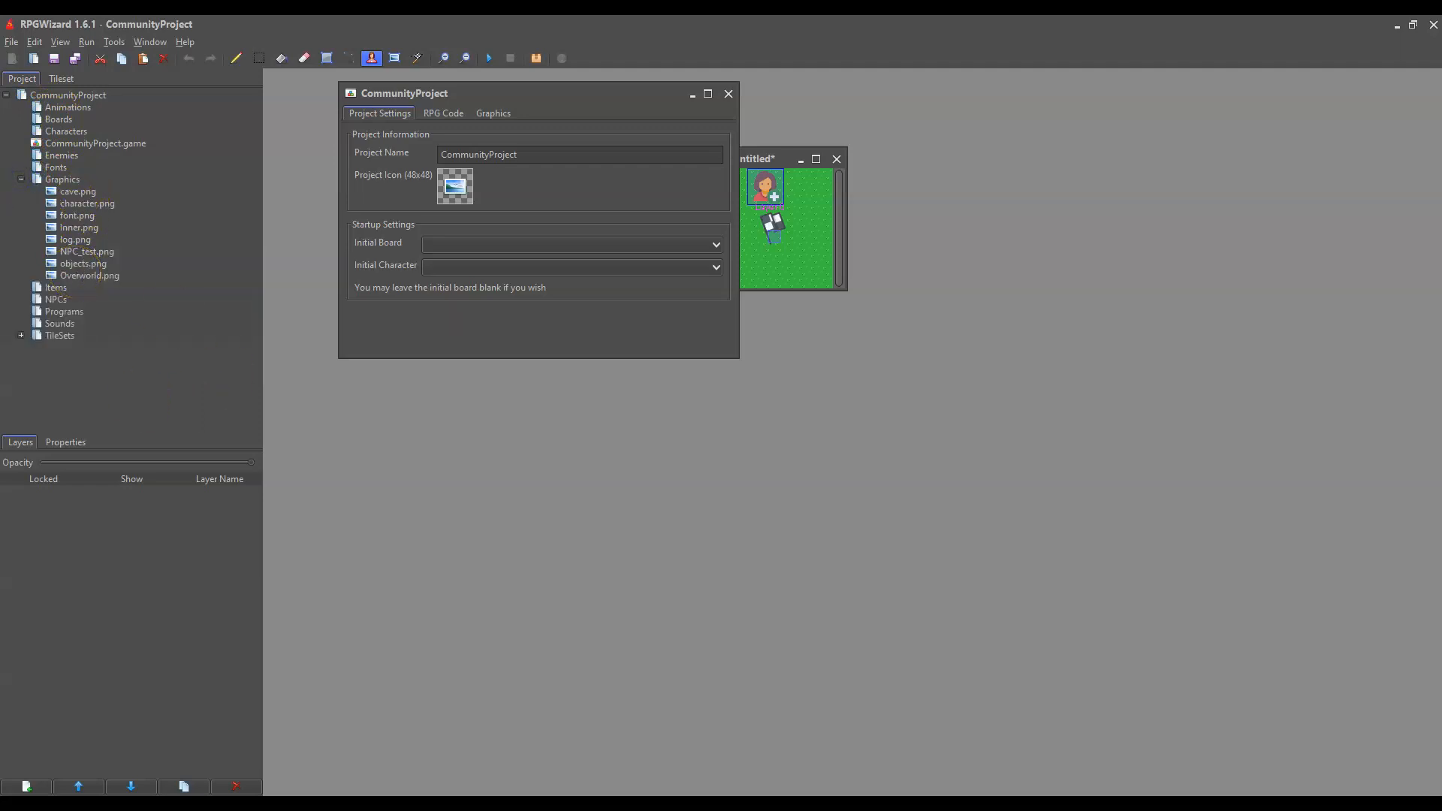
left_click(21, 338)
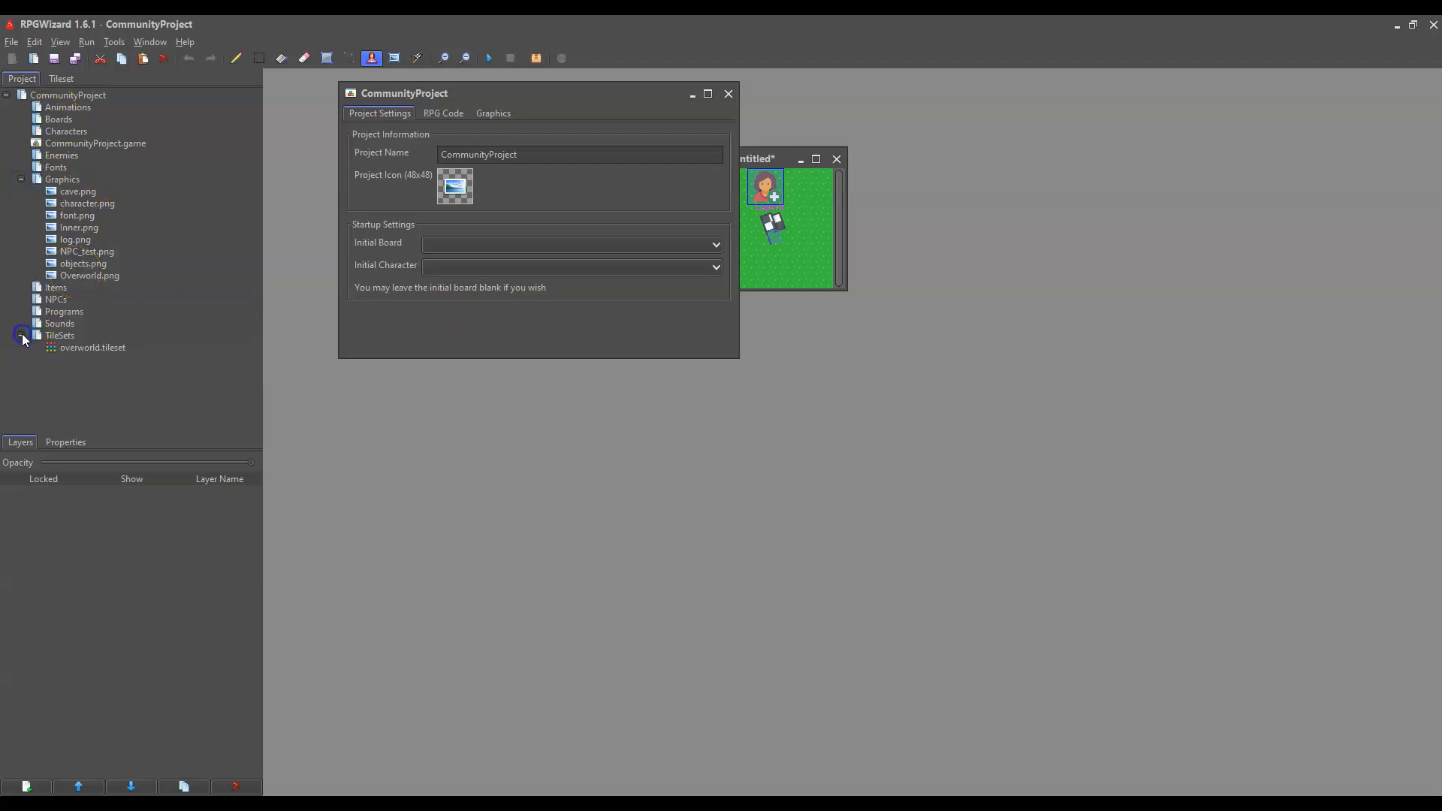
double_click(93, 347)
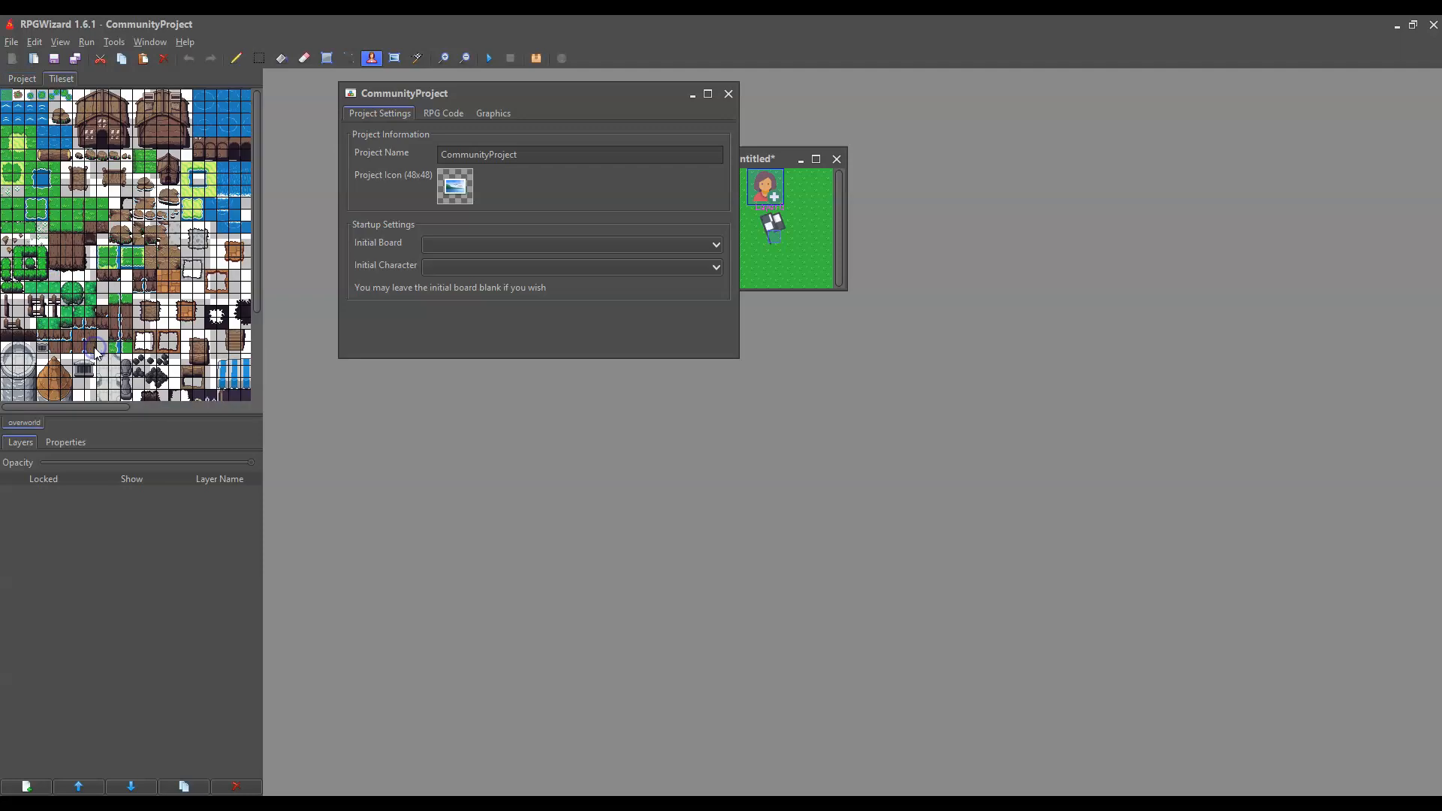
left_click(7, 79)
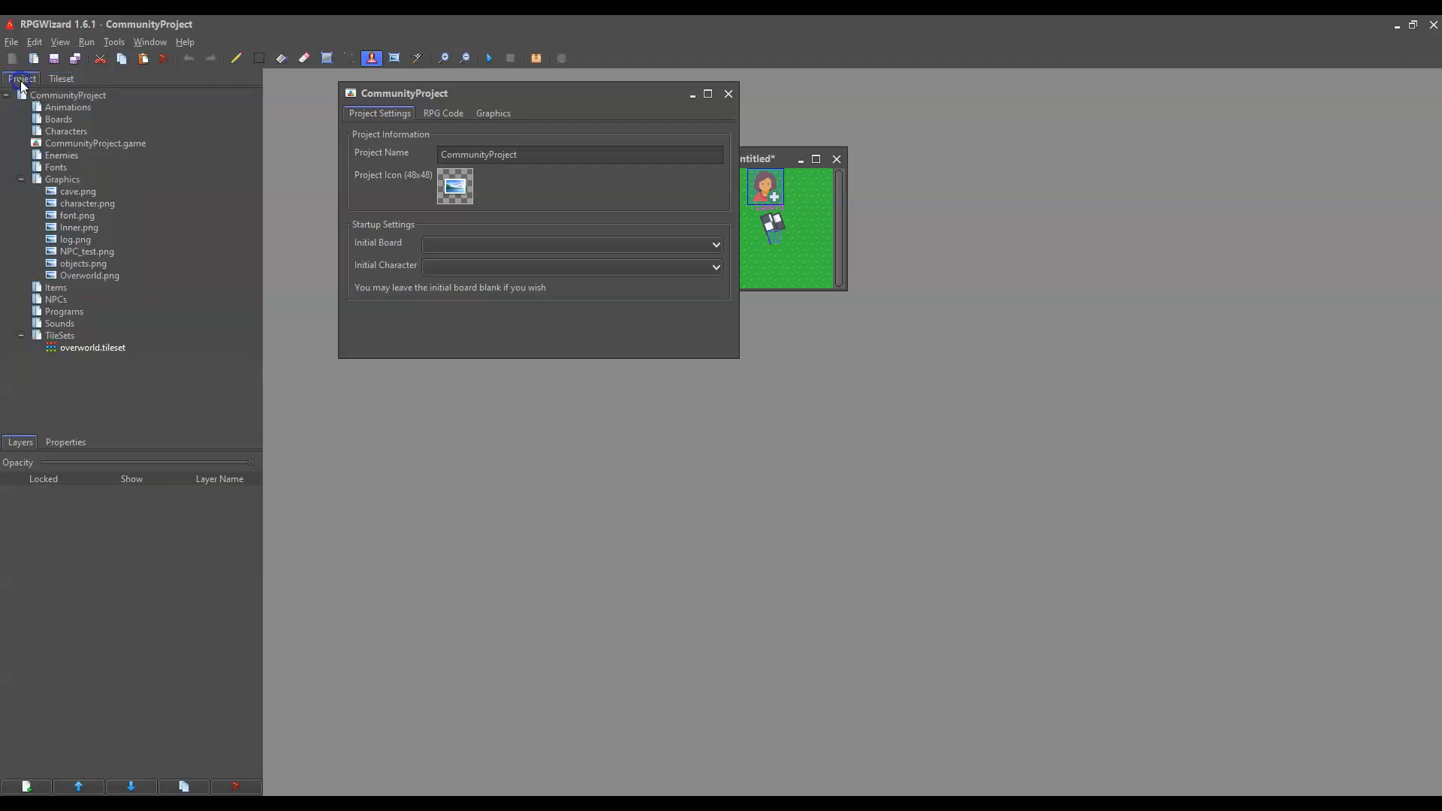
left_click(21, 179)
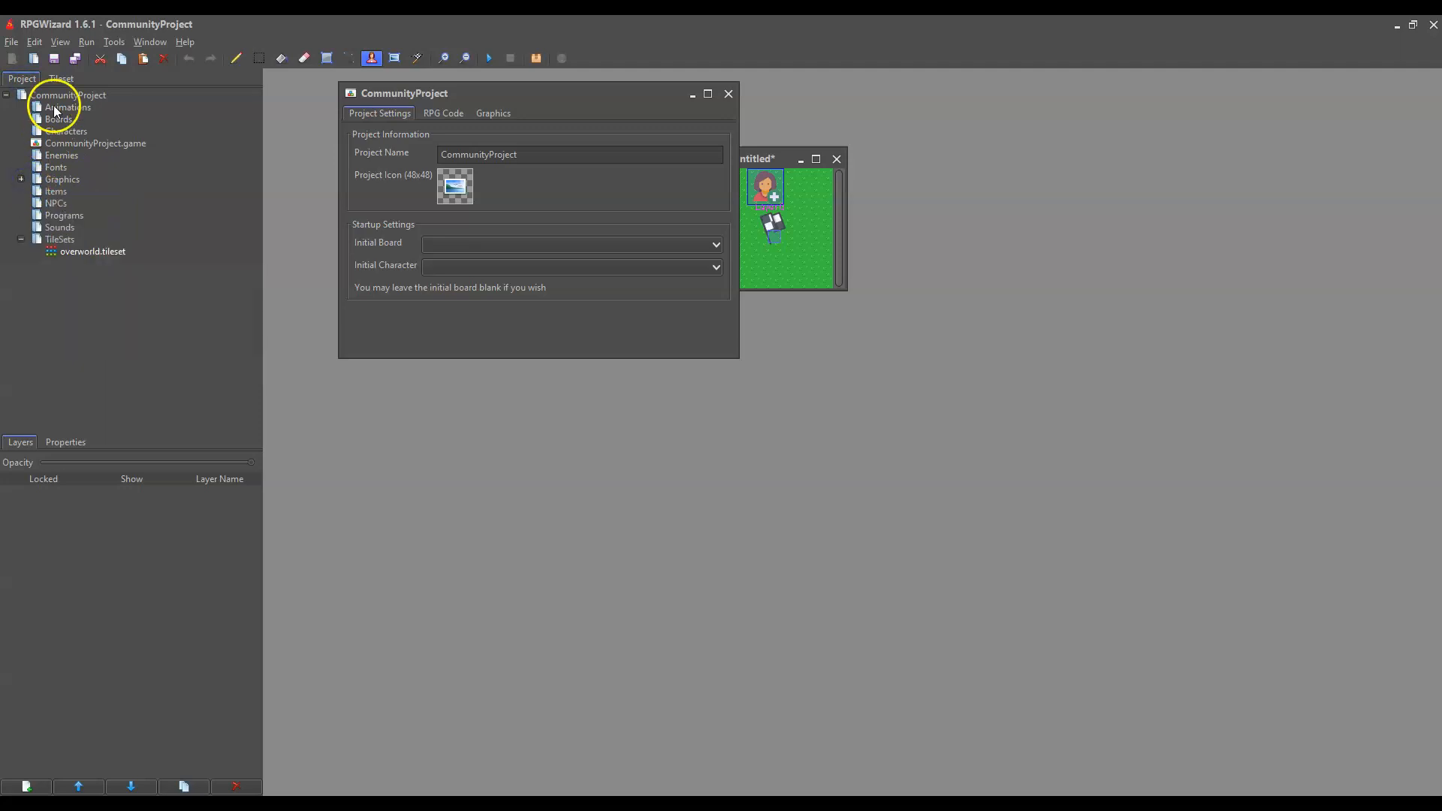
Step: Create a new animation and add a sprite frame to it from font.png
left_click(11, 42)
mouse_move(90, 74)
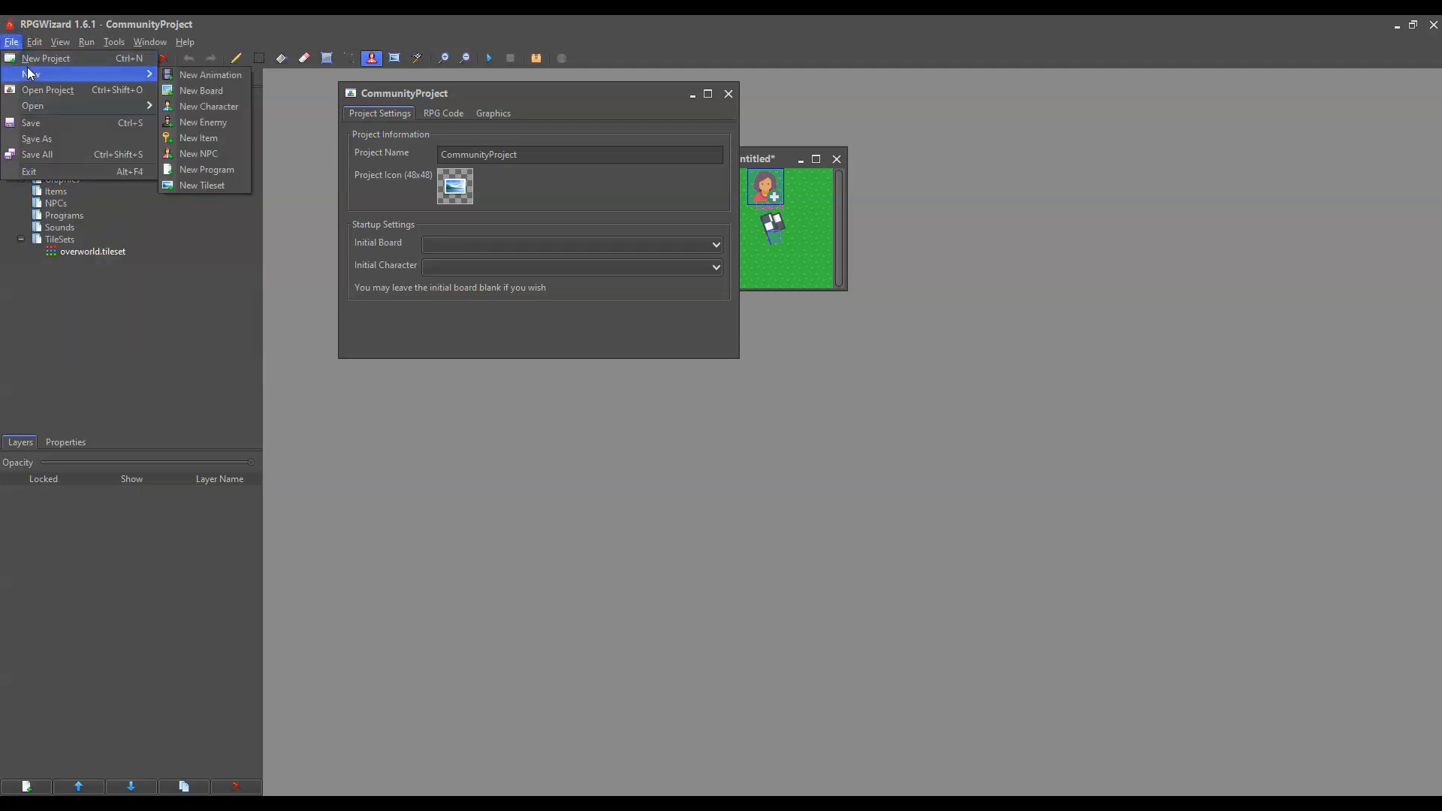
left_click(199, 74)
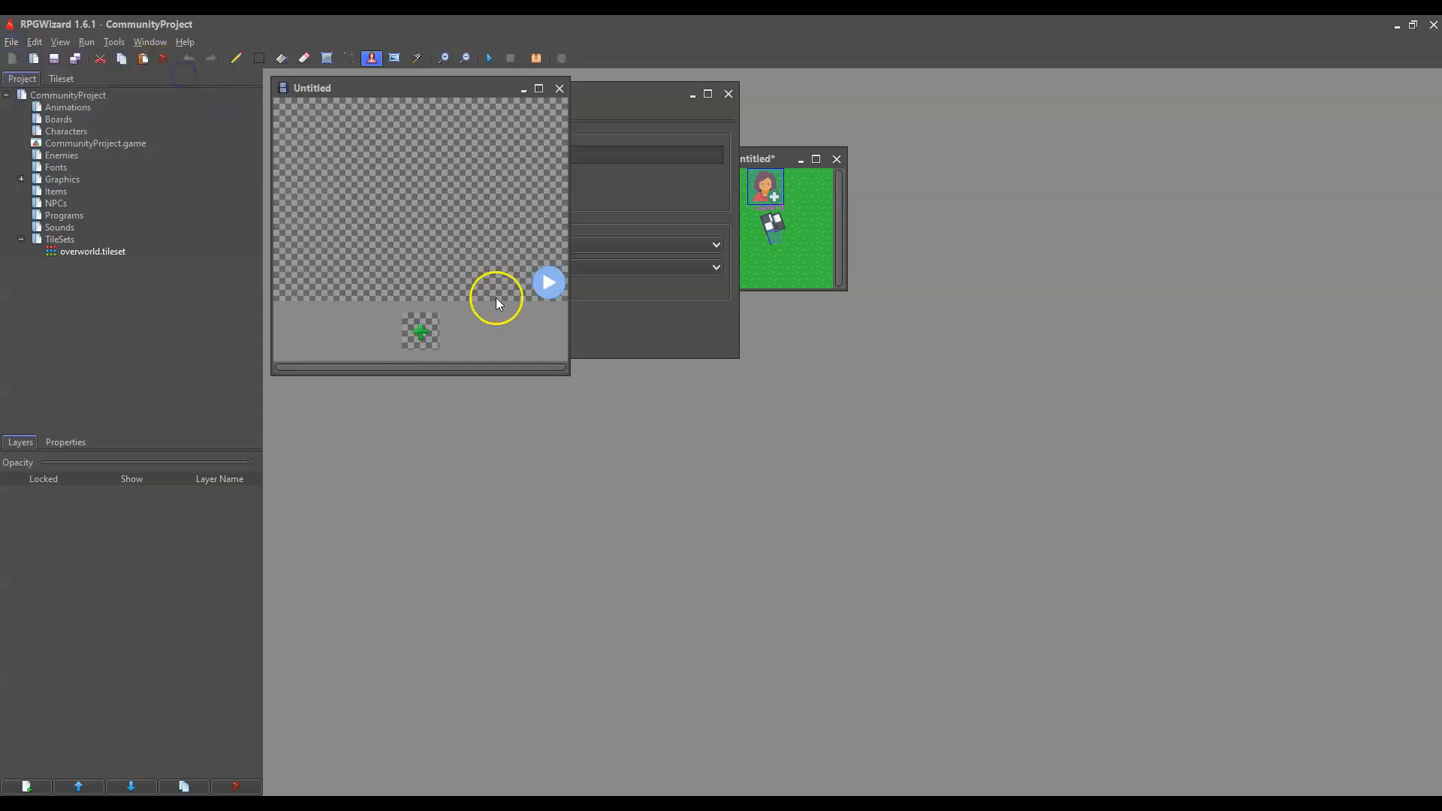
left_click(422, 330)
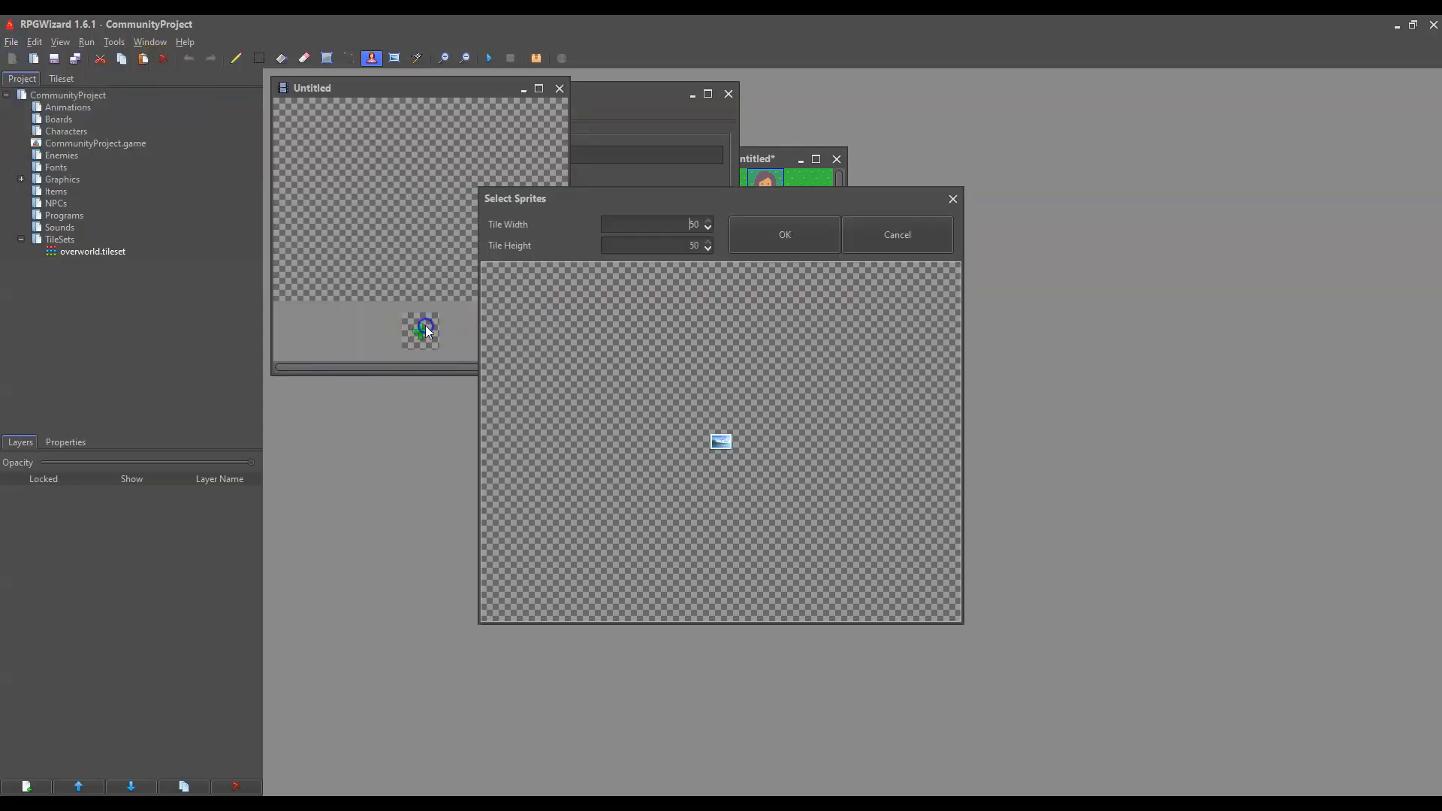
left_click(721, 440)
left_click(593, 360)
double_click(593, 359)
left_click(782, 248)
Step: Save the new animation as untitled.animation
left_click(34, 59)
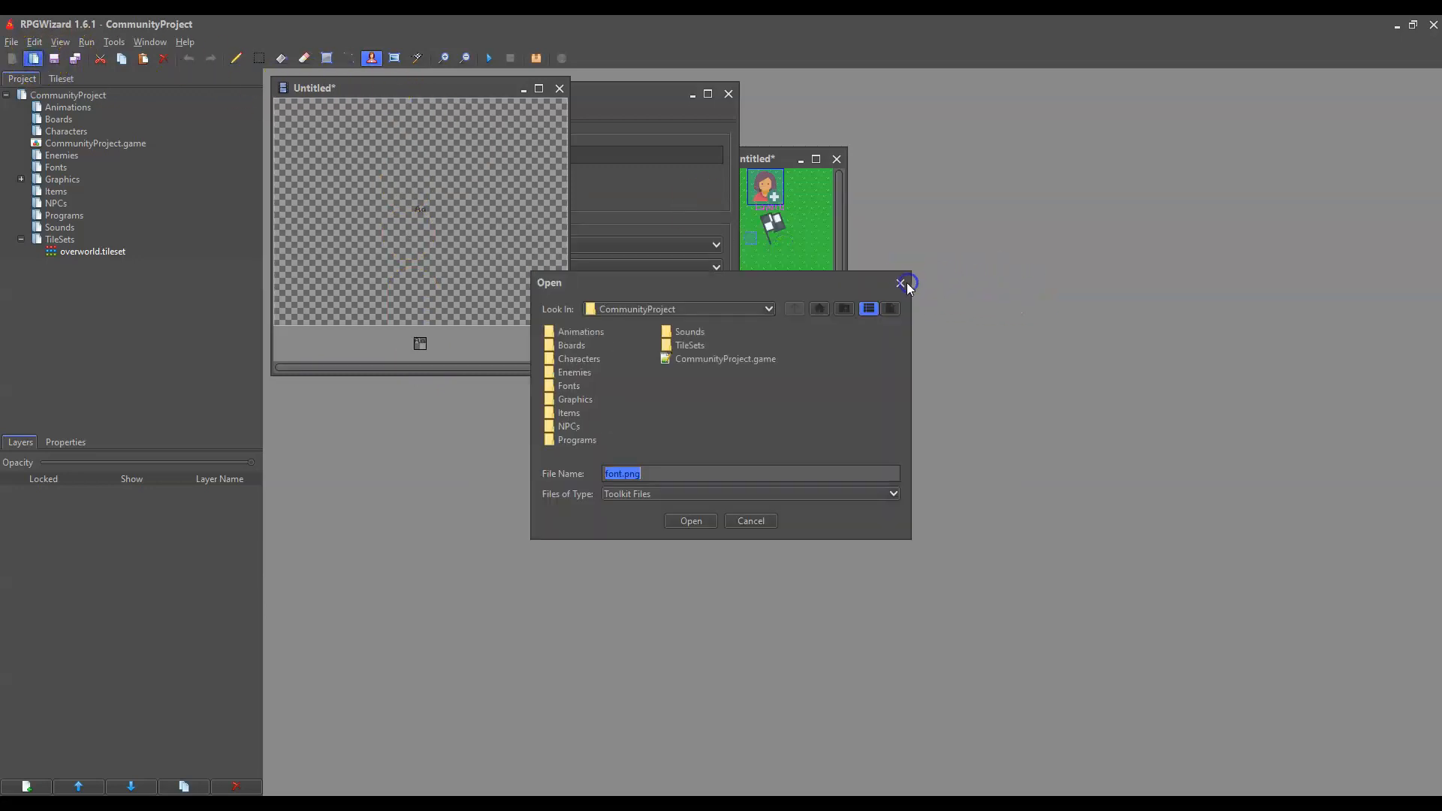
left_click(899, 281)
left_click(53, 59)
left_click(691, 521)
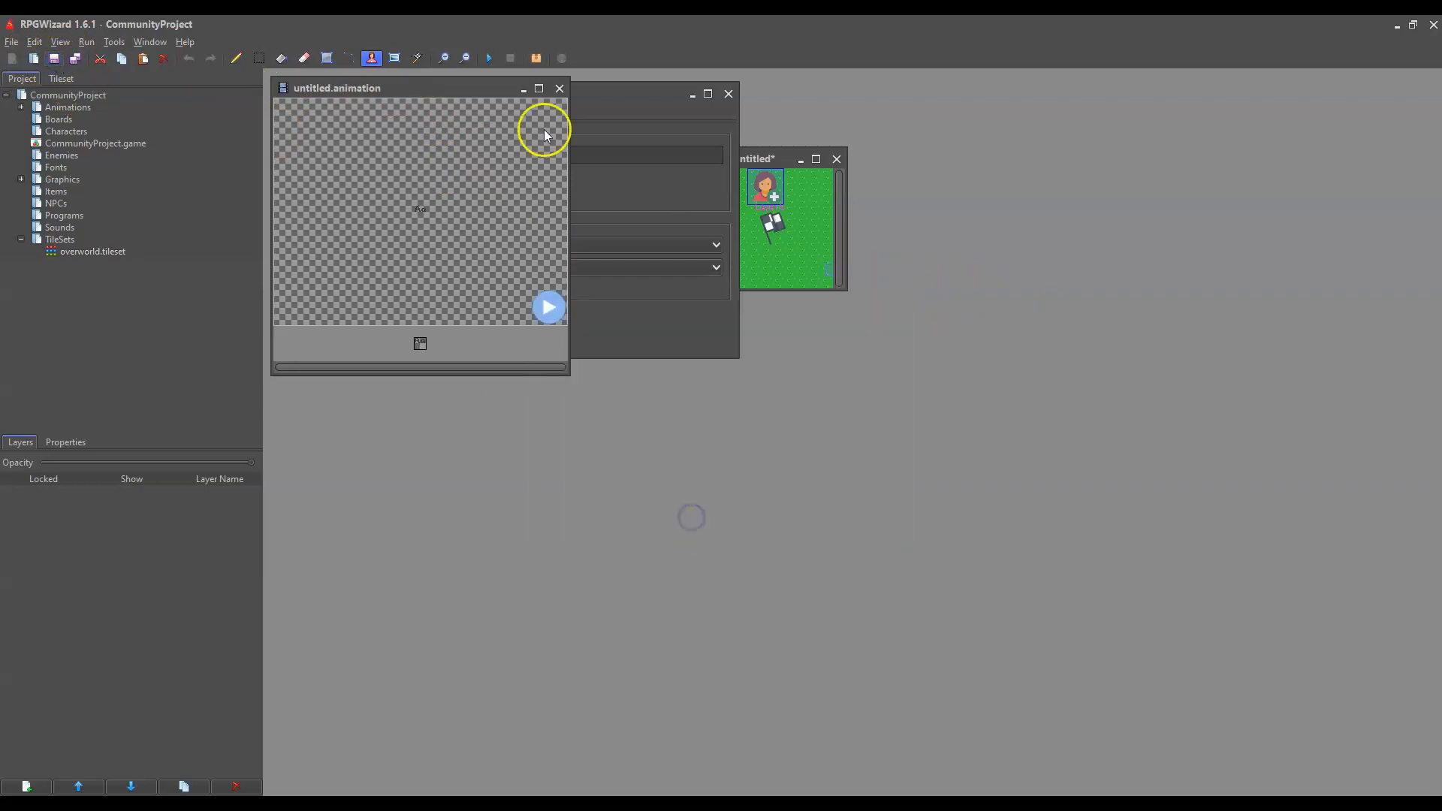
Step: Look through the project's Animations and Graphics folders and examine the tiles of the overworld tileset
left_click(21, 107)
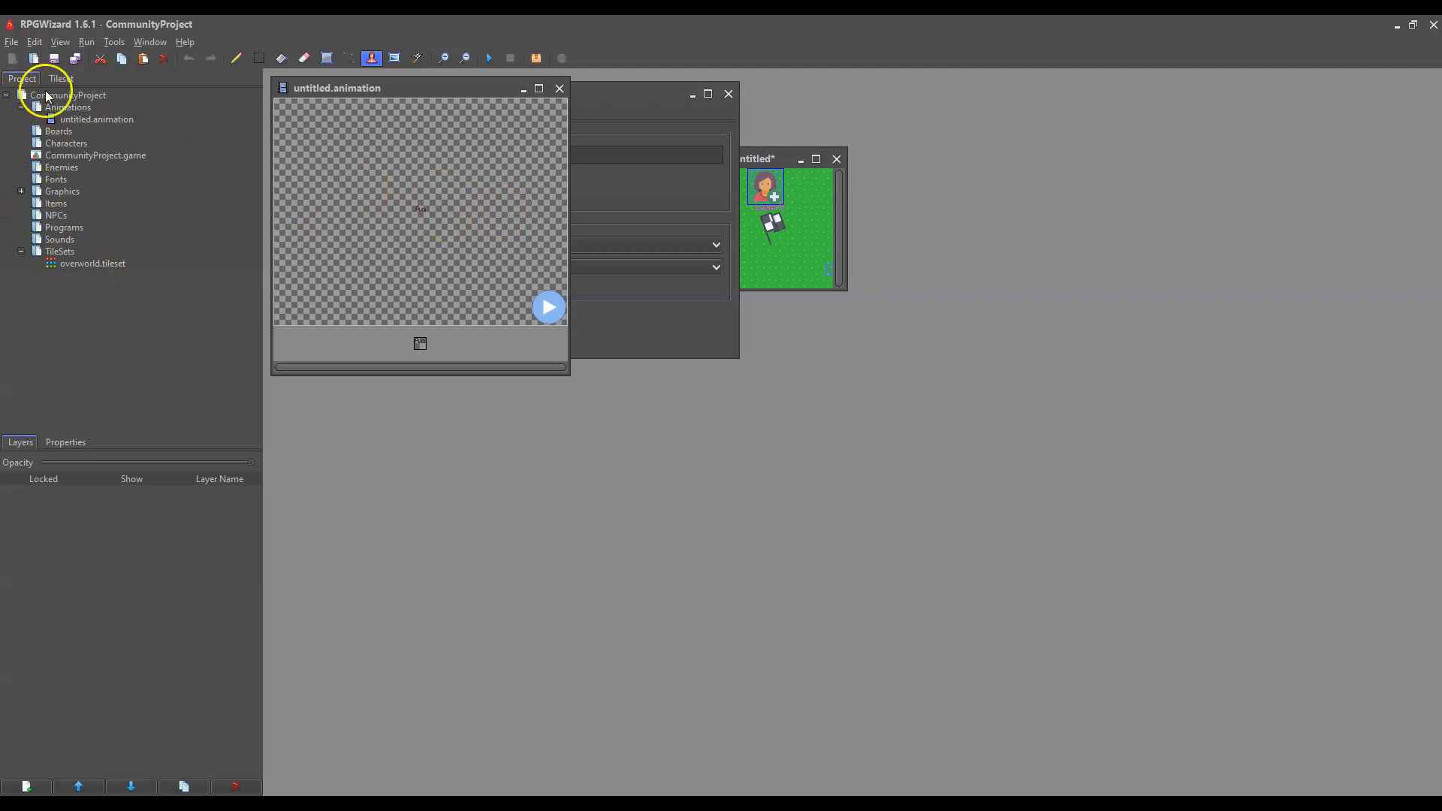
left_click(21, 192)
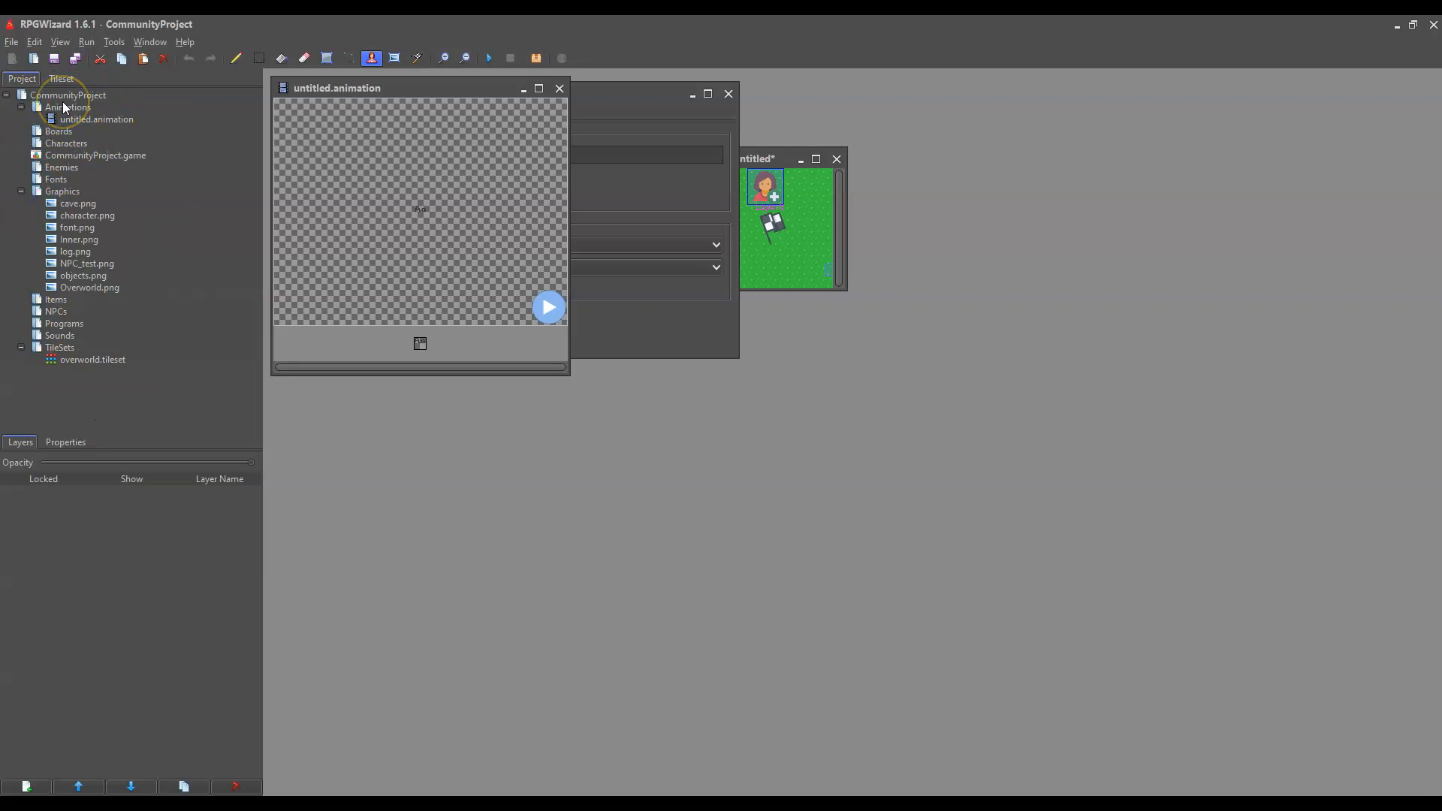
left_click(21, 192)
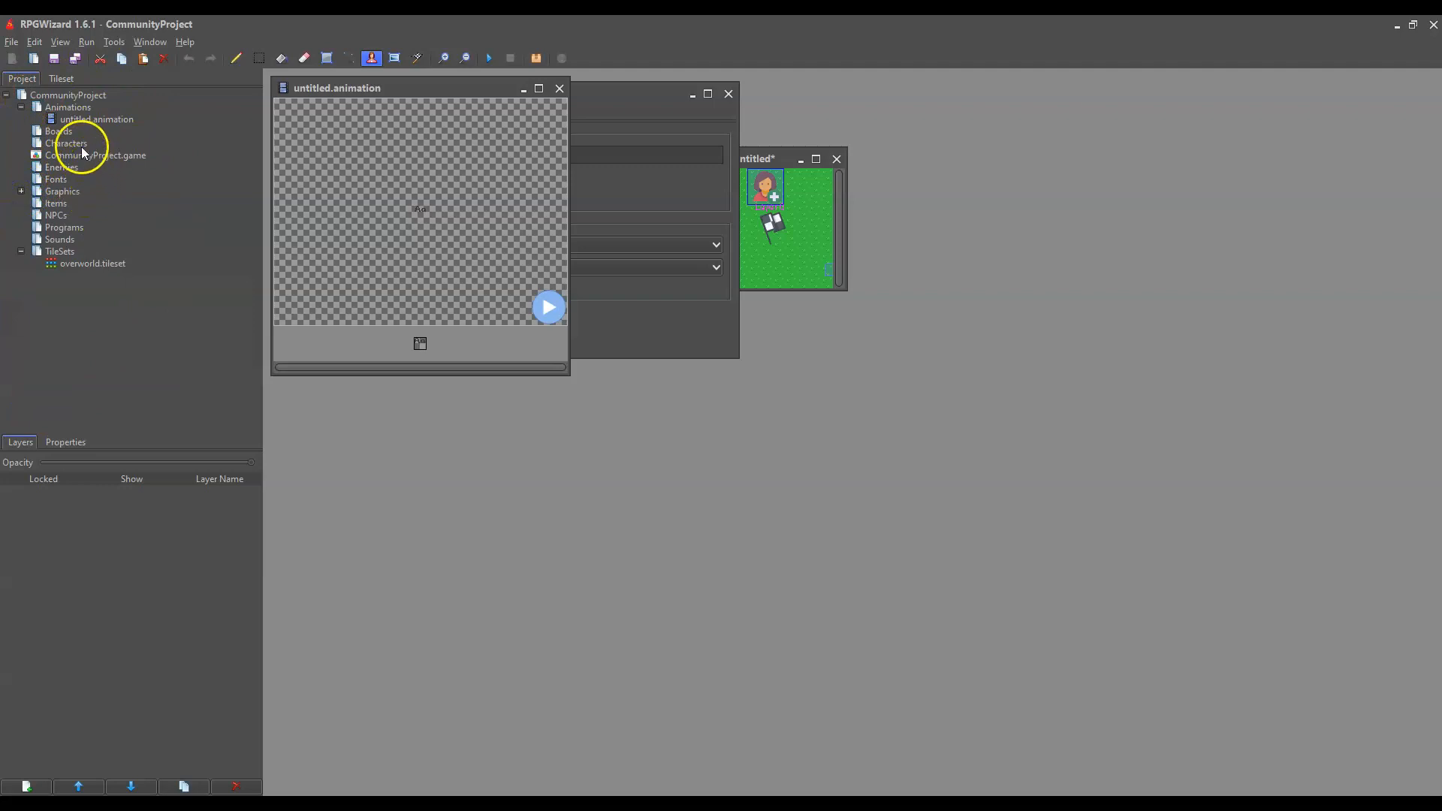
left_click(60, 79)
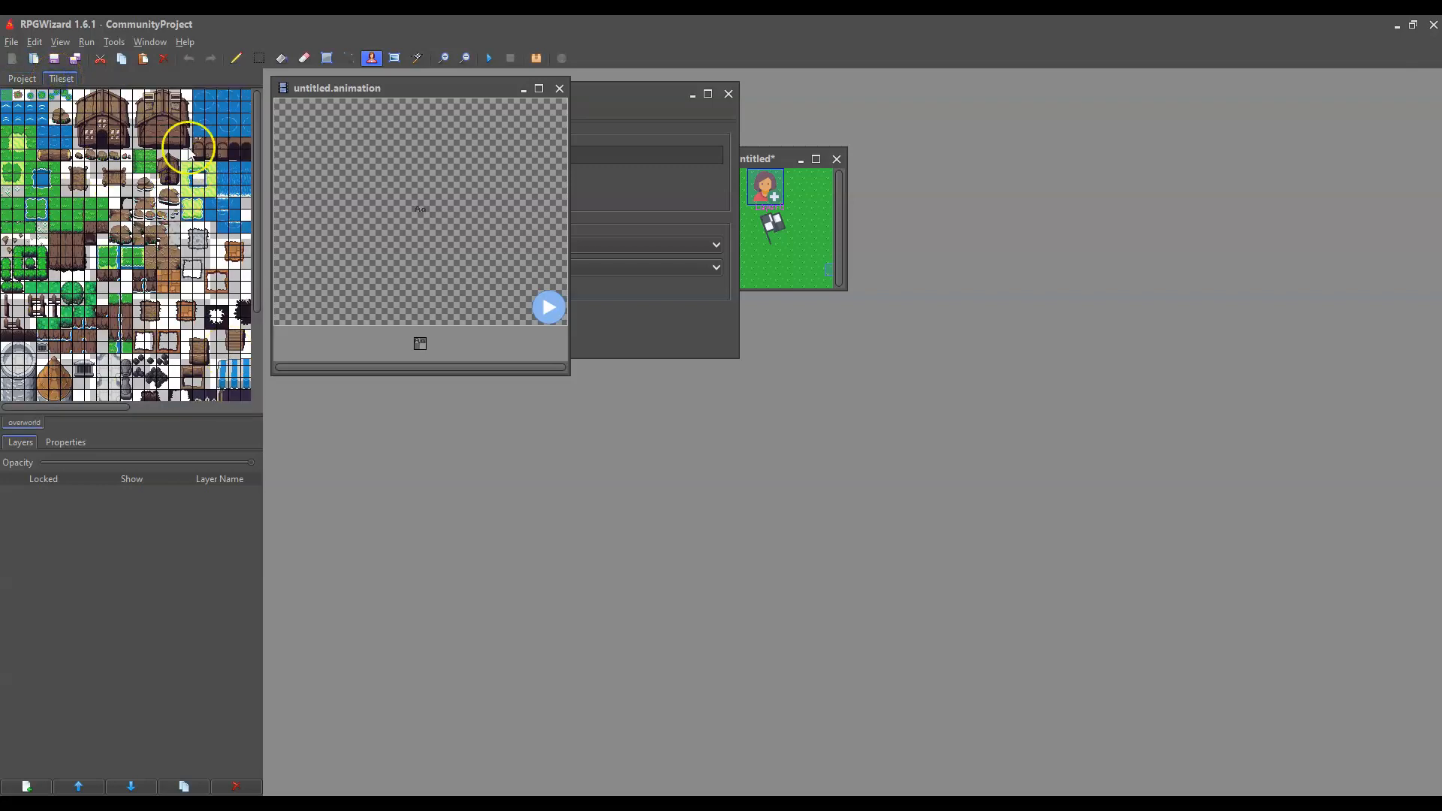
left_click_drag(251, 115, 252, 217)
mouse_move(45, 407)
left_mouse_down()
mouse_move(80, 409)
mouse_move(39, 406)
left_mouse_up()
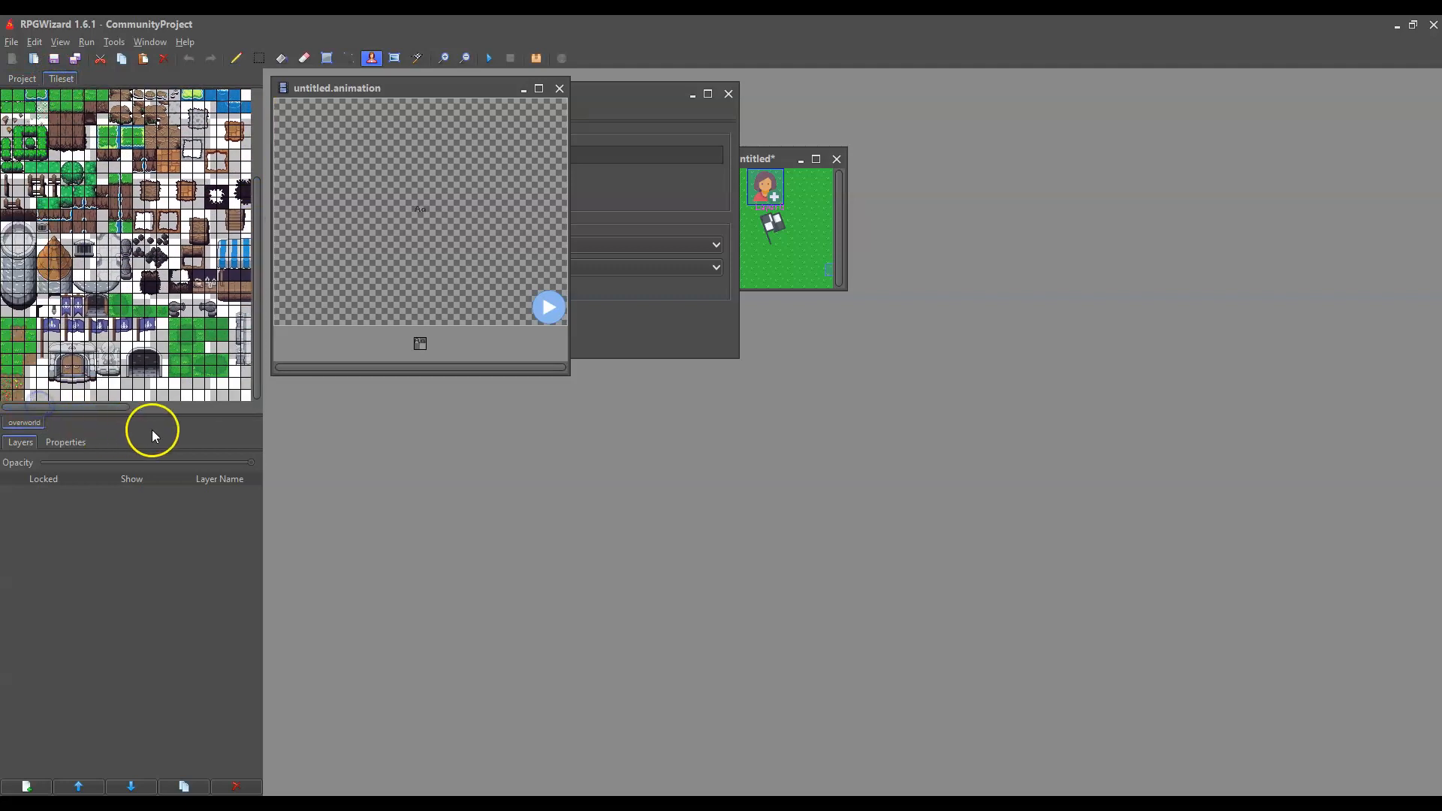
left_click_drag(259, 236, 258, 138)
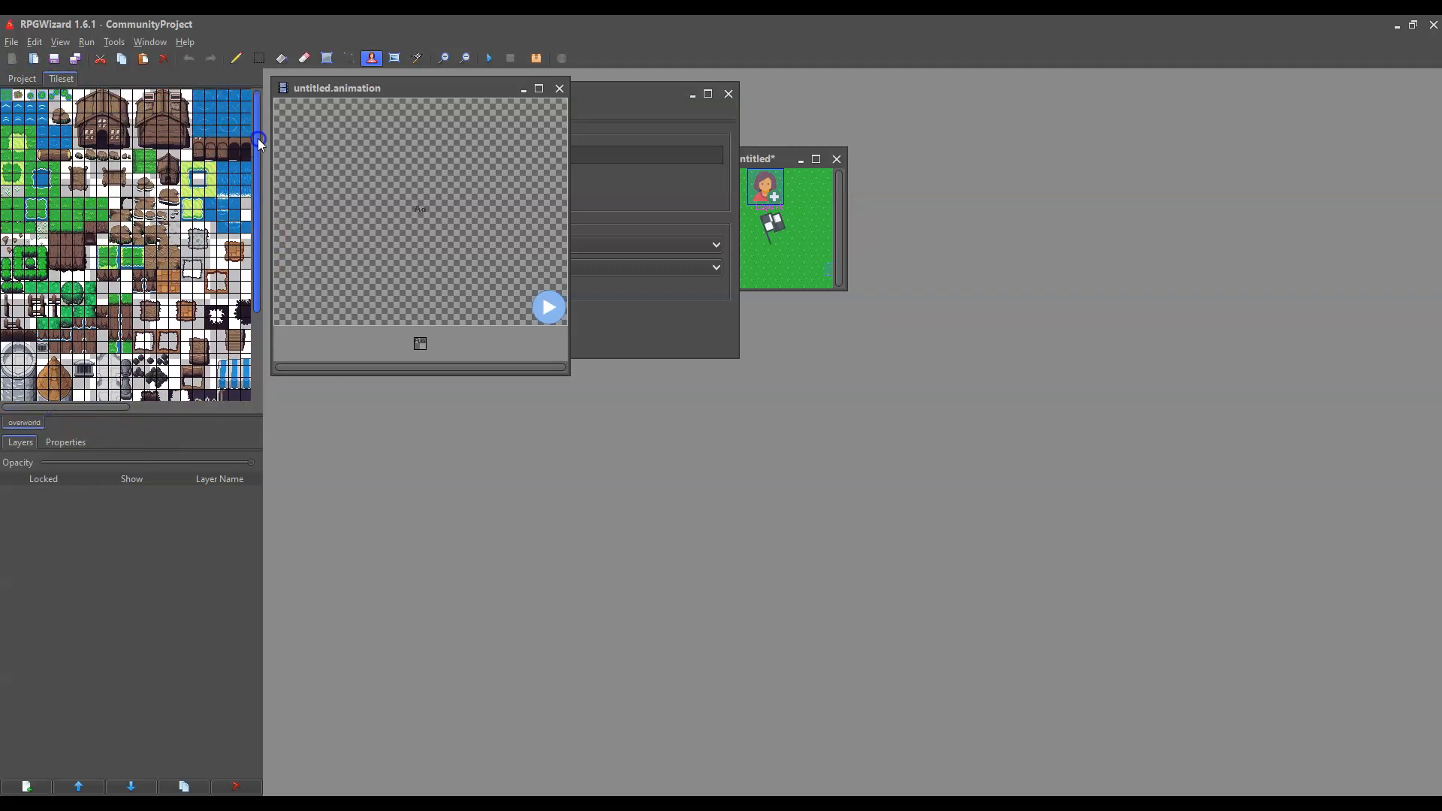
left_click(23, 78)
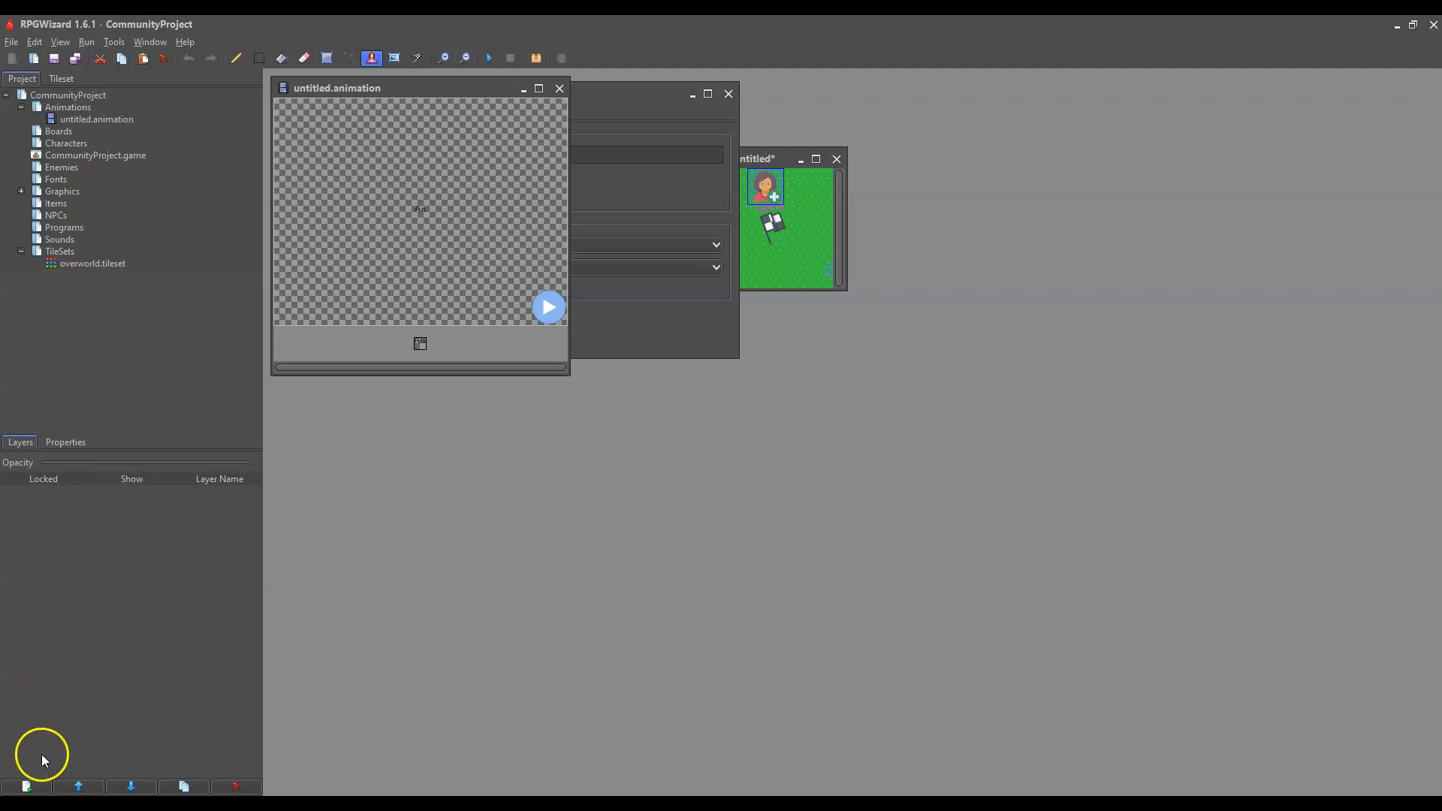
Step: Show the properties of untitled.animation and move its window away from the project settings window
left_click(67, 444)
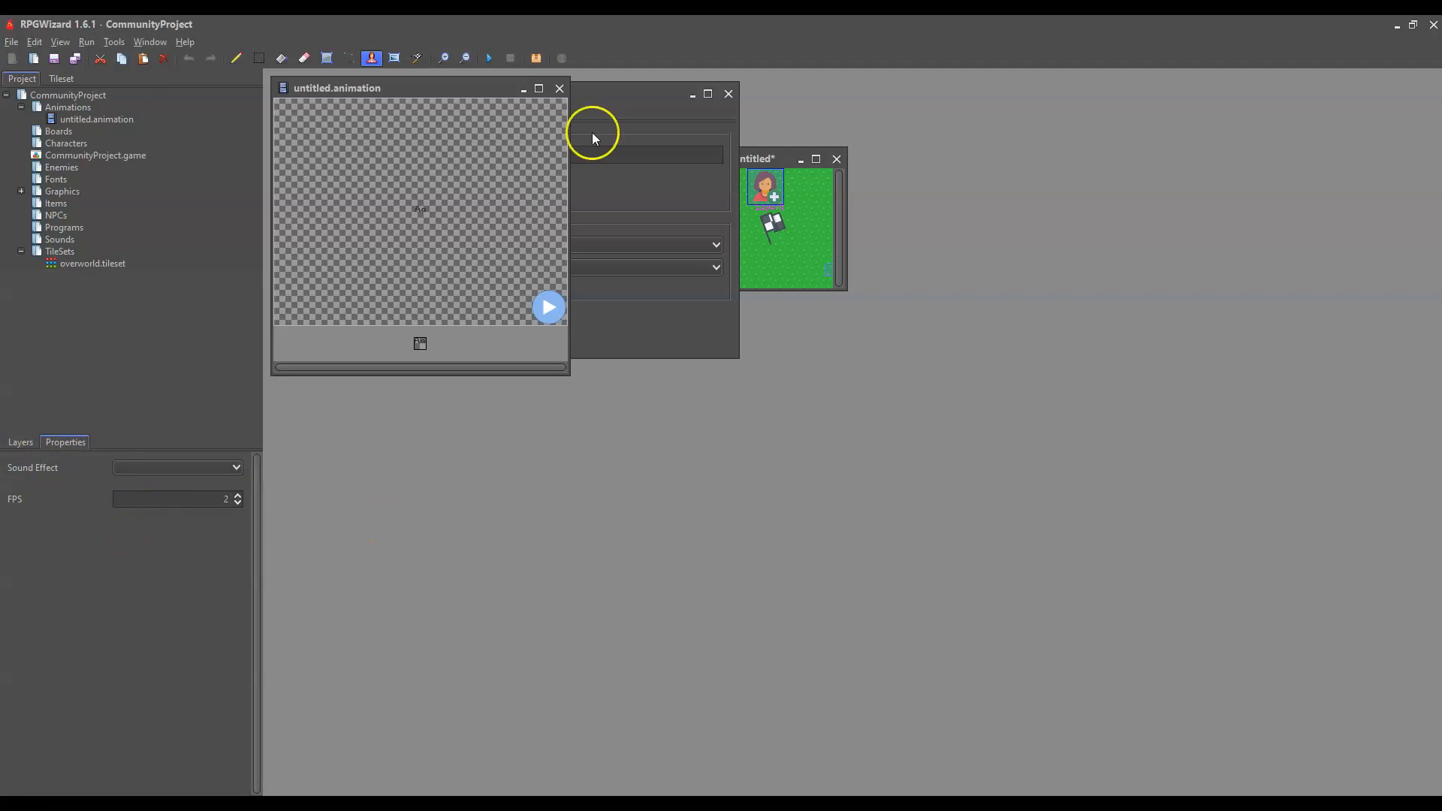
left_click_drag(399, 92, 650, 250)
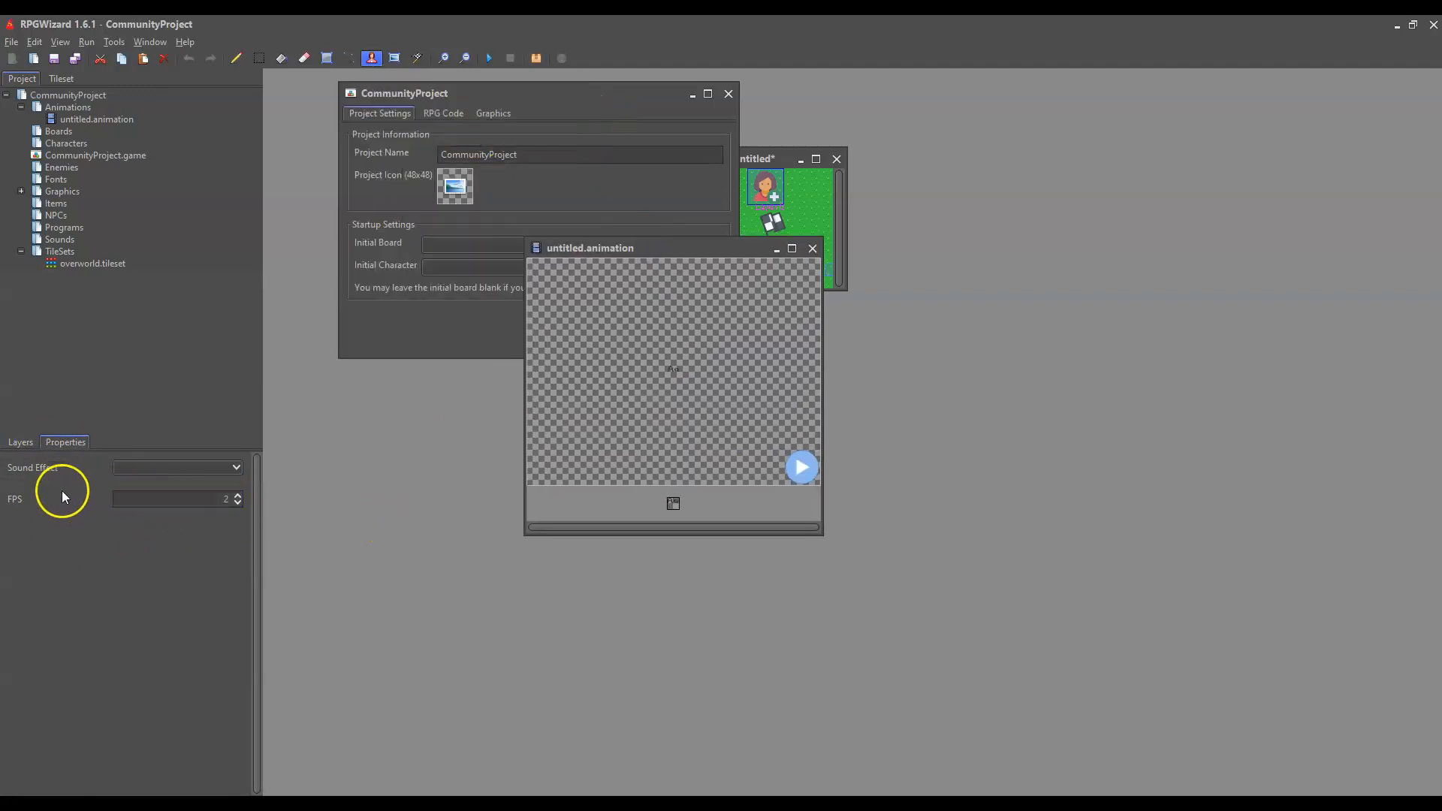
left_click(194, 501)
left_click_drag(565, 253, 713, 236)
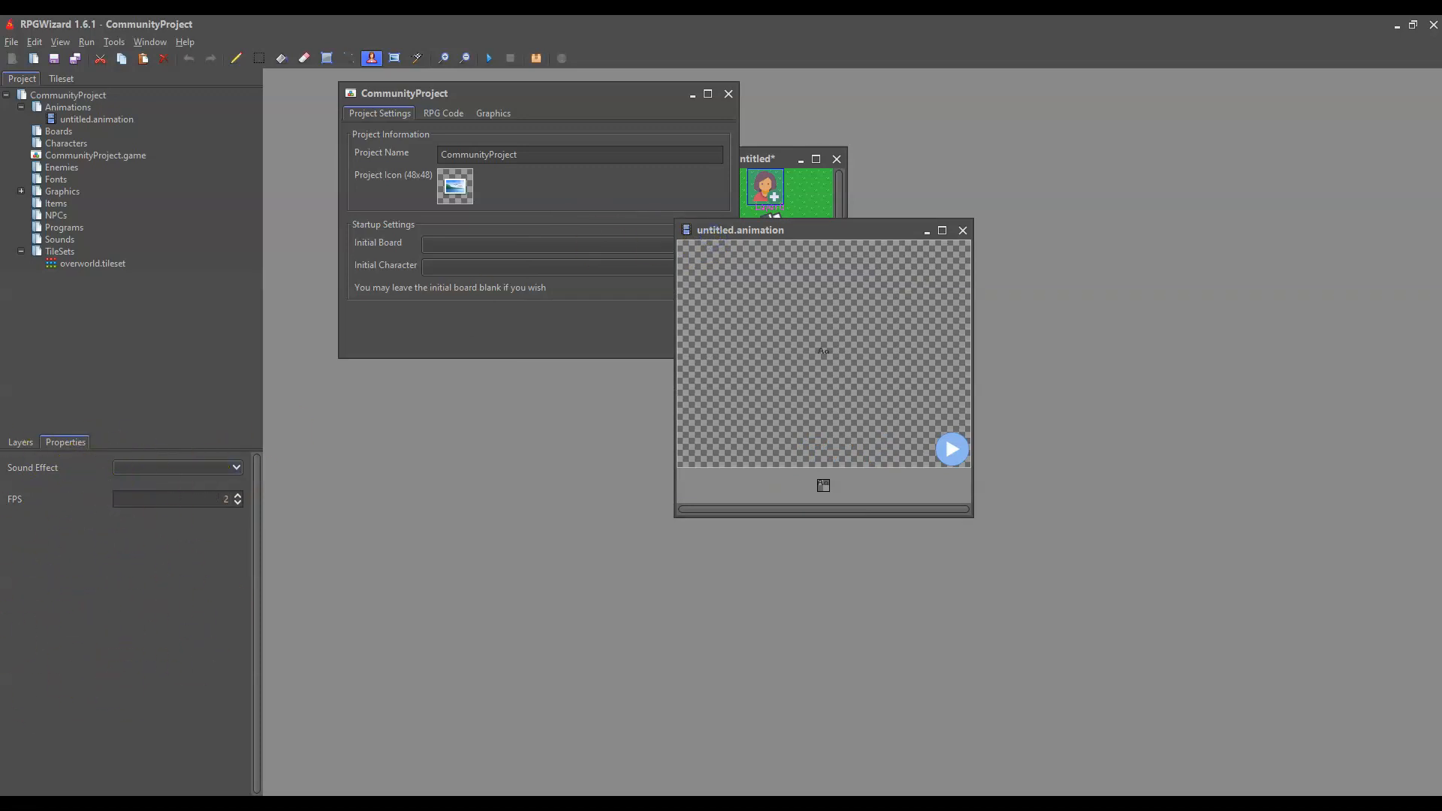
left_click(125, 501)
Step: Move the untitled board window to the empty area below the project settings window and show the board's layers
left_click(761, 158)
left_click_drag(843, 145, 566, 440)
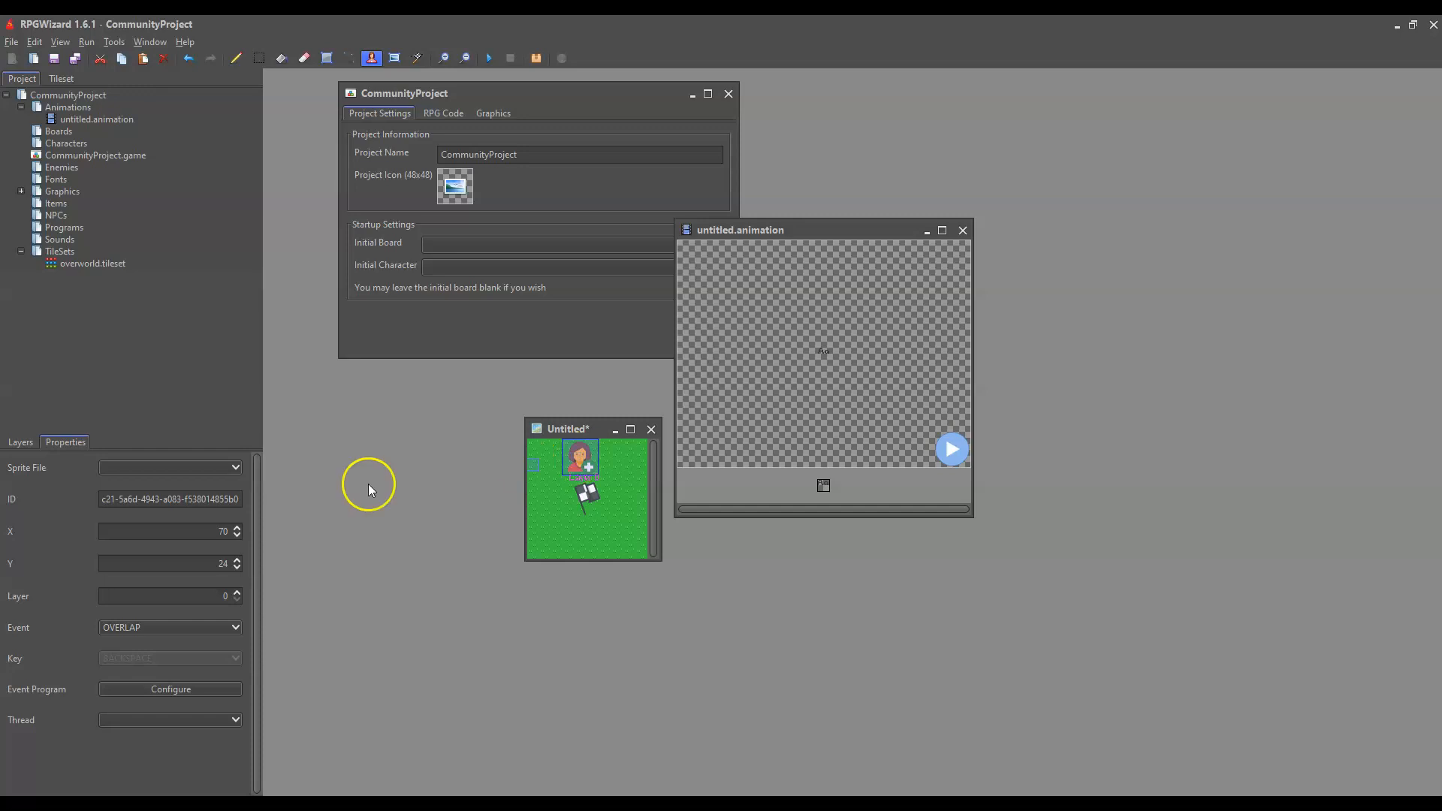
left_click_drag(574, 429, 555, 415)
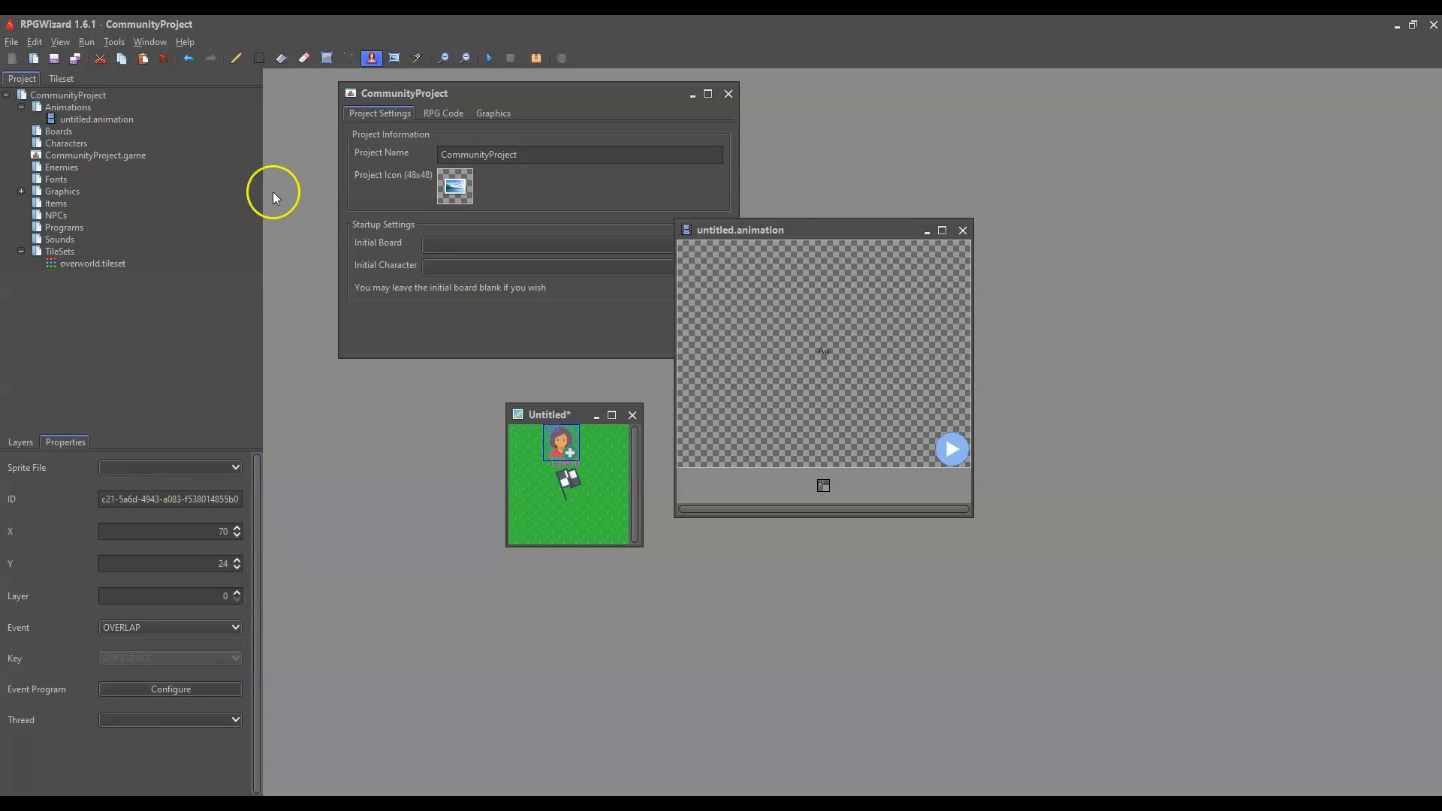
left_click(60, 78)
left_click(18, 79)
left_click(20, 442)
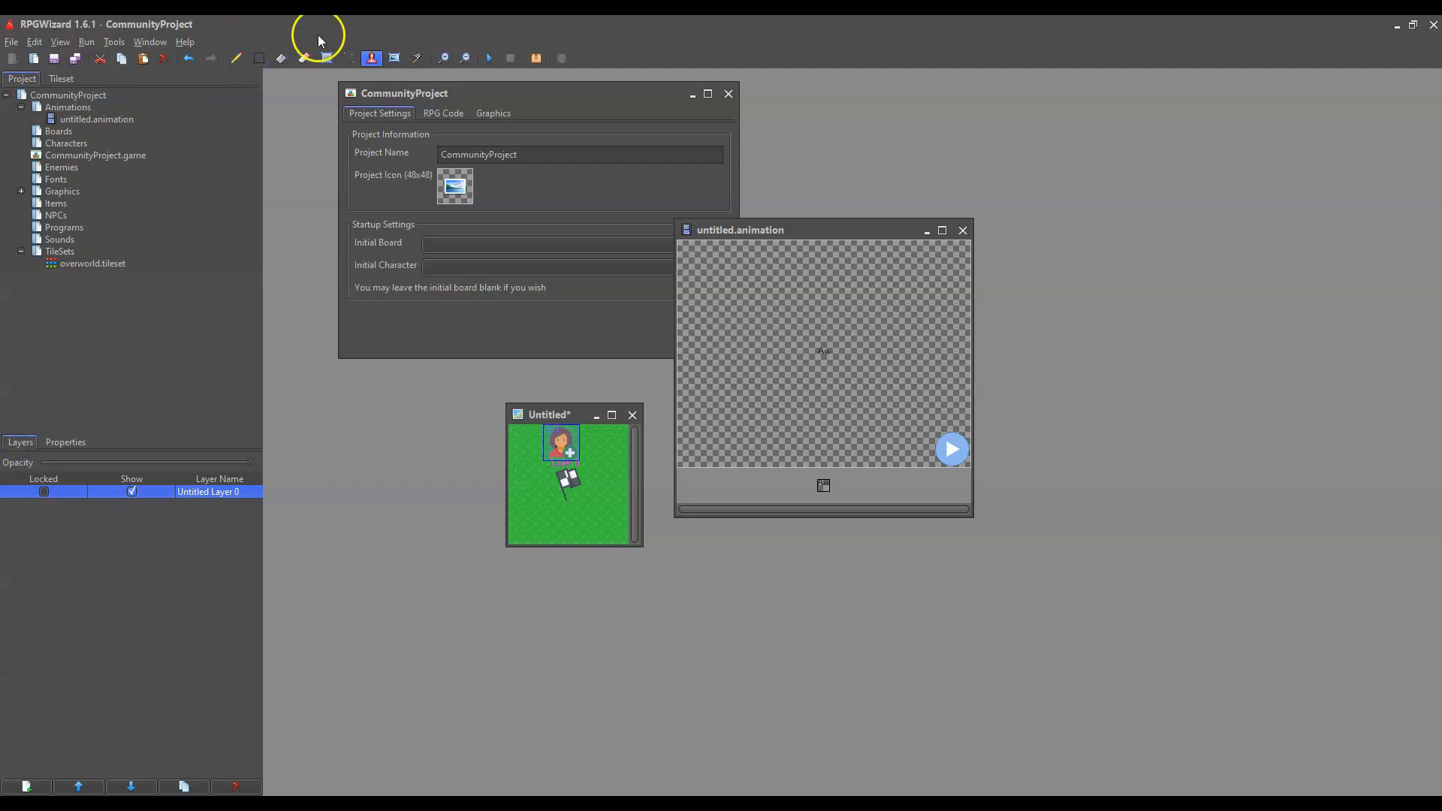
Step: Review the available file, editing, view, run, tool and window commands
left_click(13, 43)
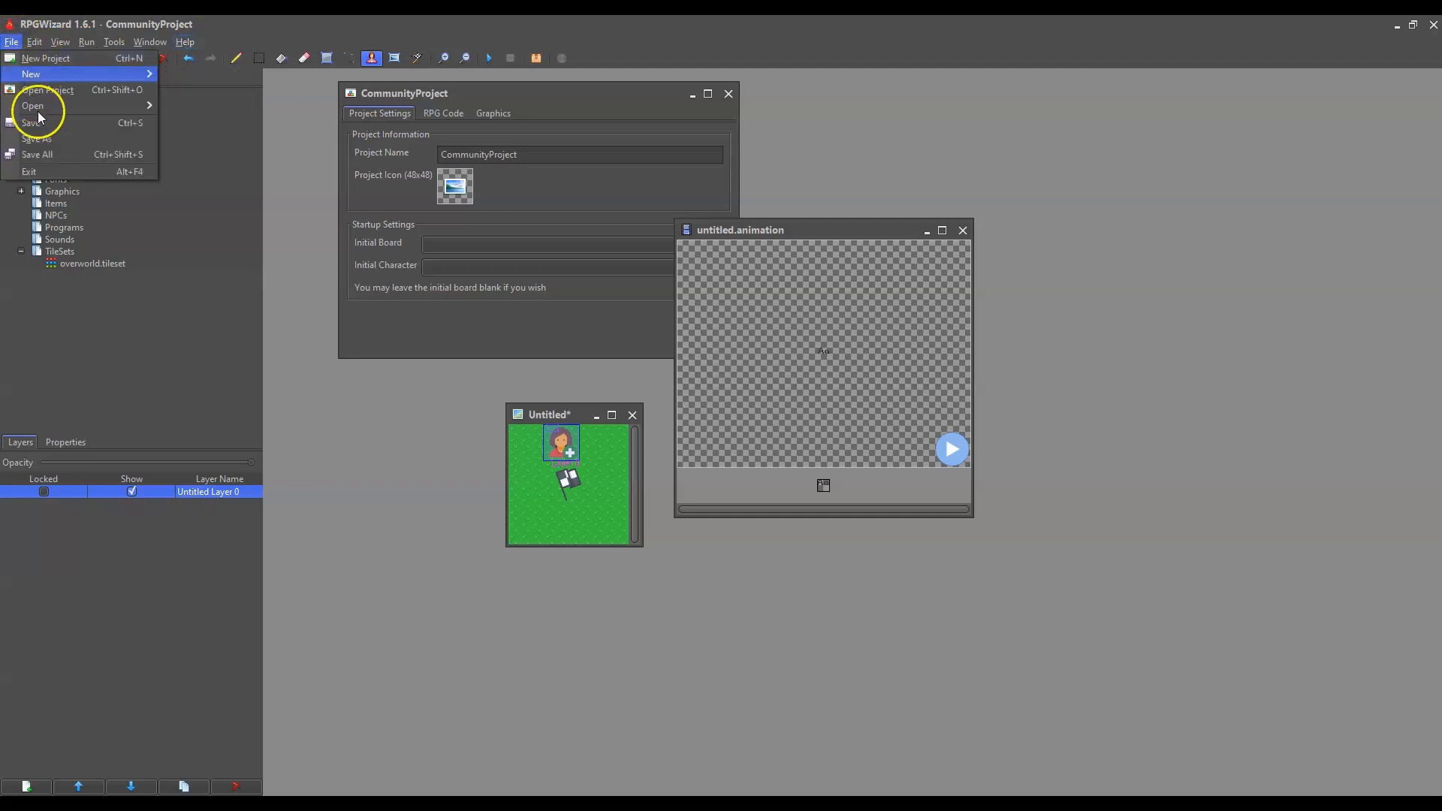
mouse_move(37, 110)
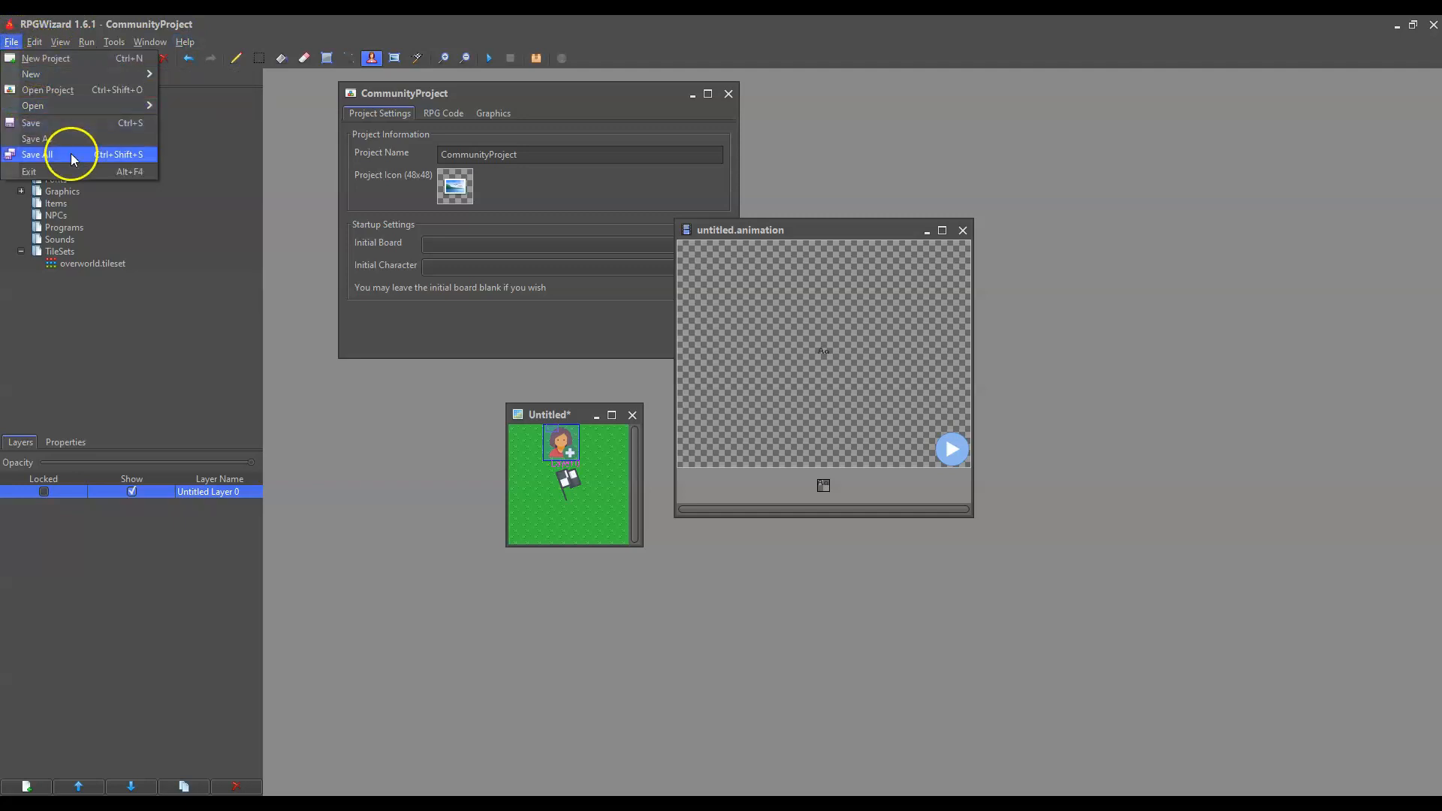
left_click(32, 42)
left_click(30, 42)
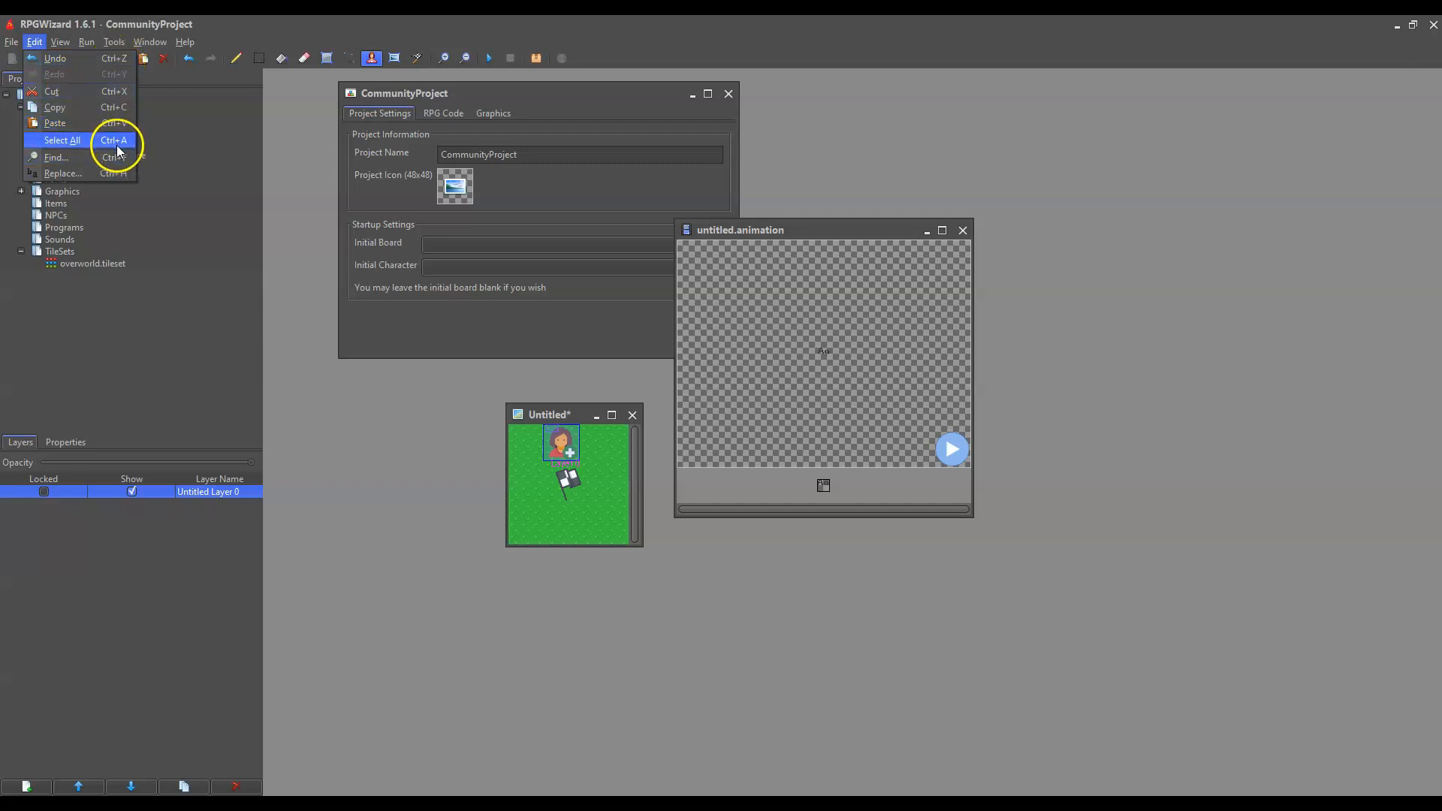
left_click(61, 43)
left_click(63, 45)
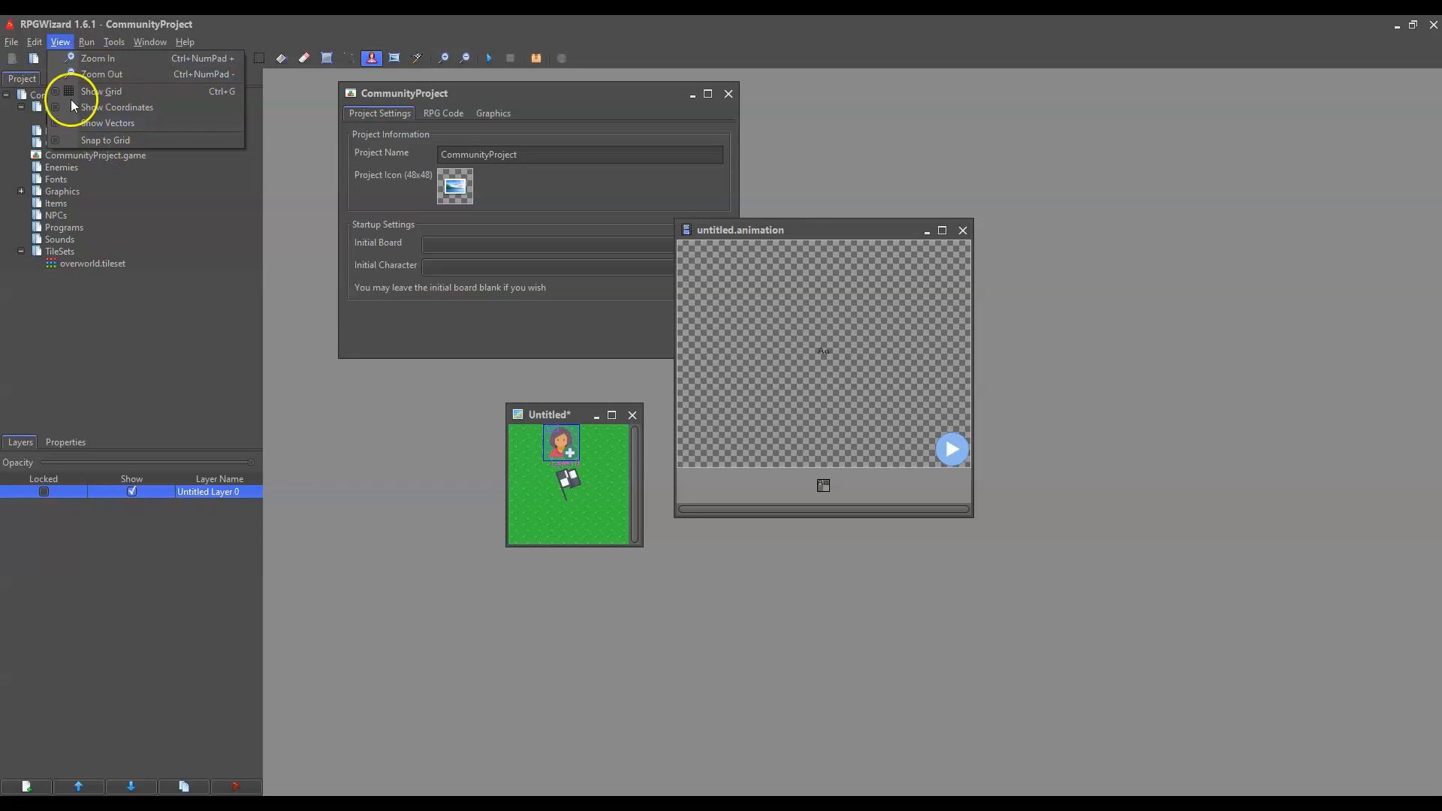
mouse_move(90, 47)
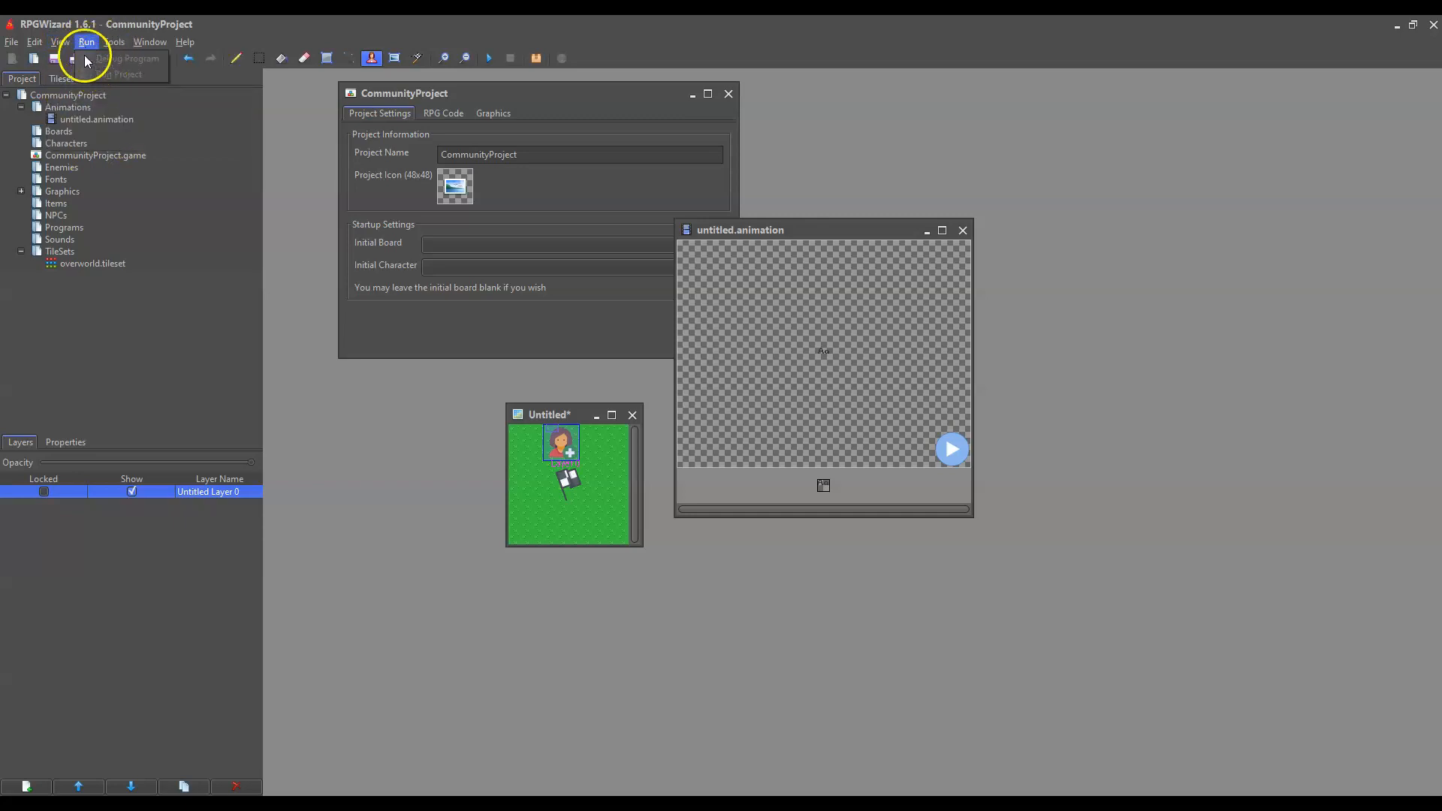
left_click(109, 44)
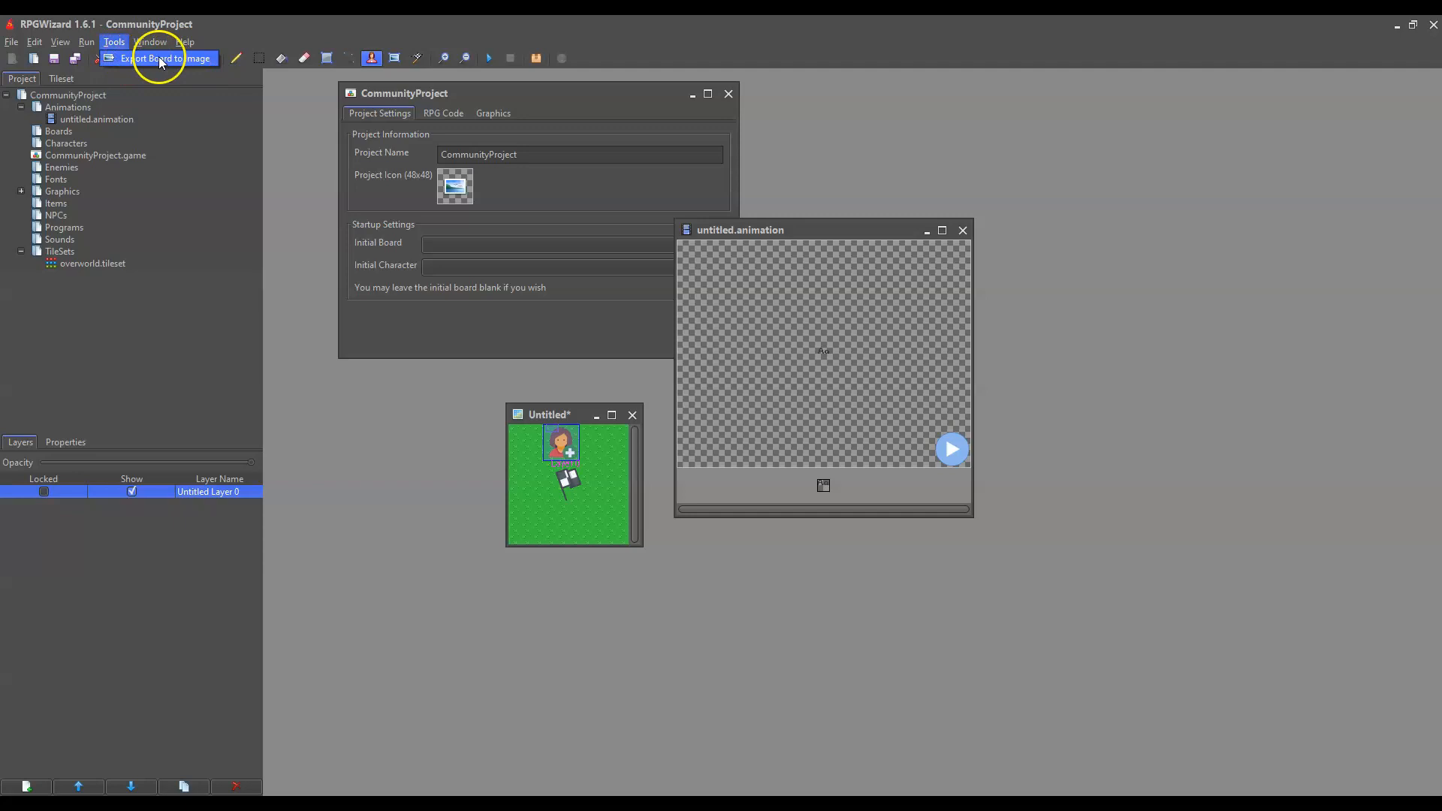
mouse_move(158, 43)
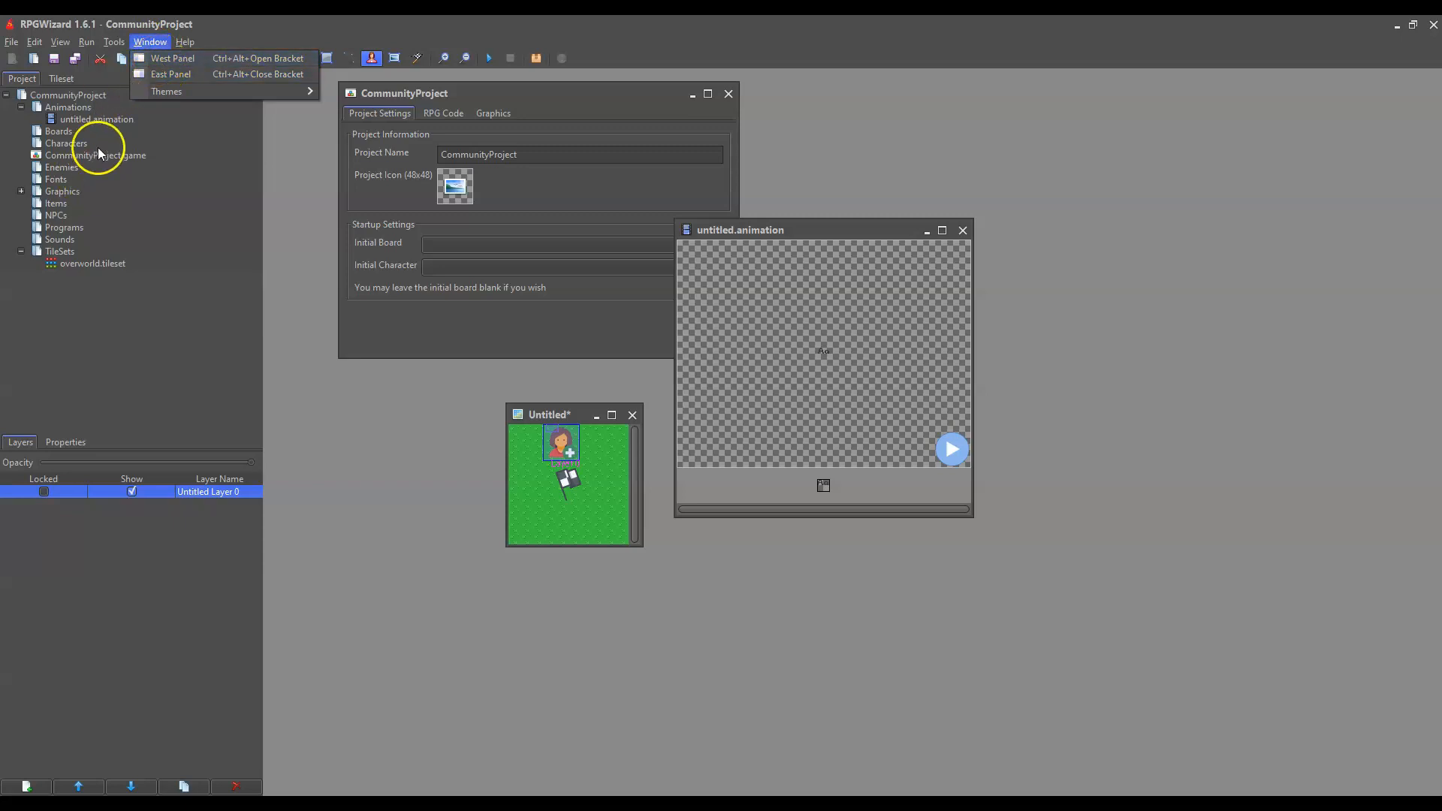
left_click(199, 264)
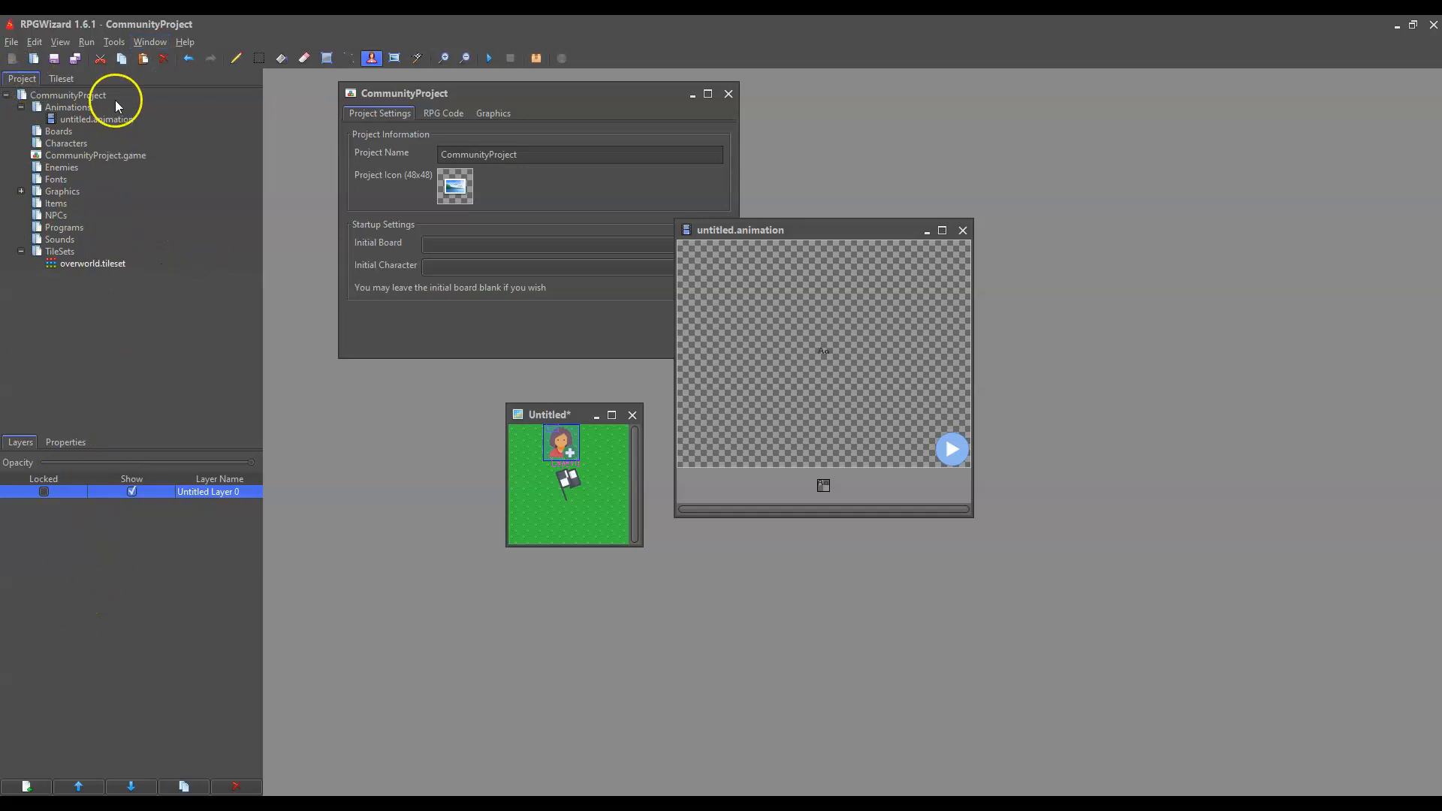
Step: Display the East Panel so the tileset and properties have their own area
left_click(150, 42)
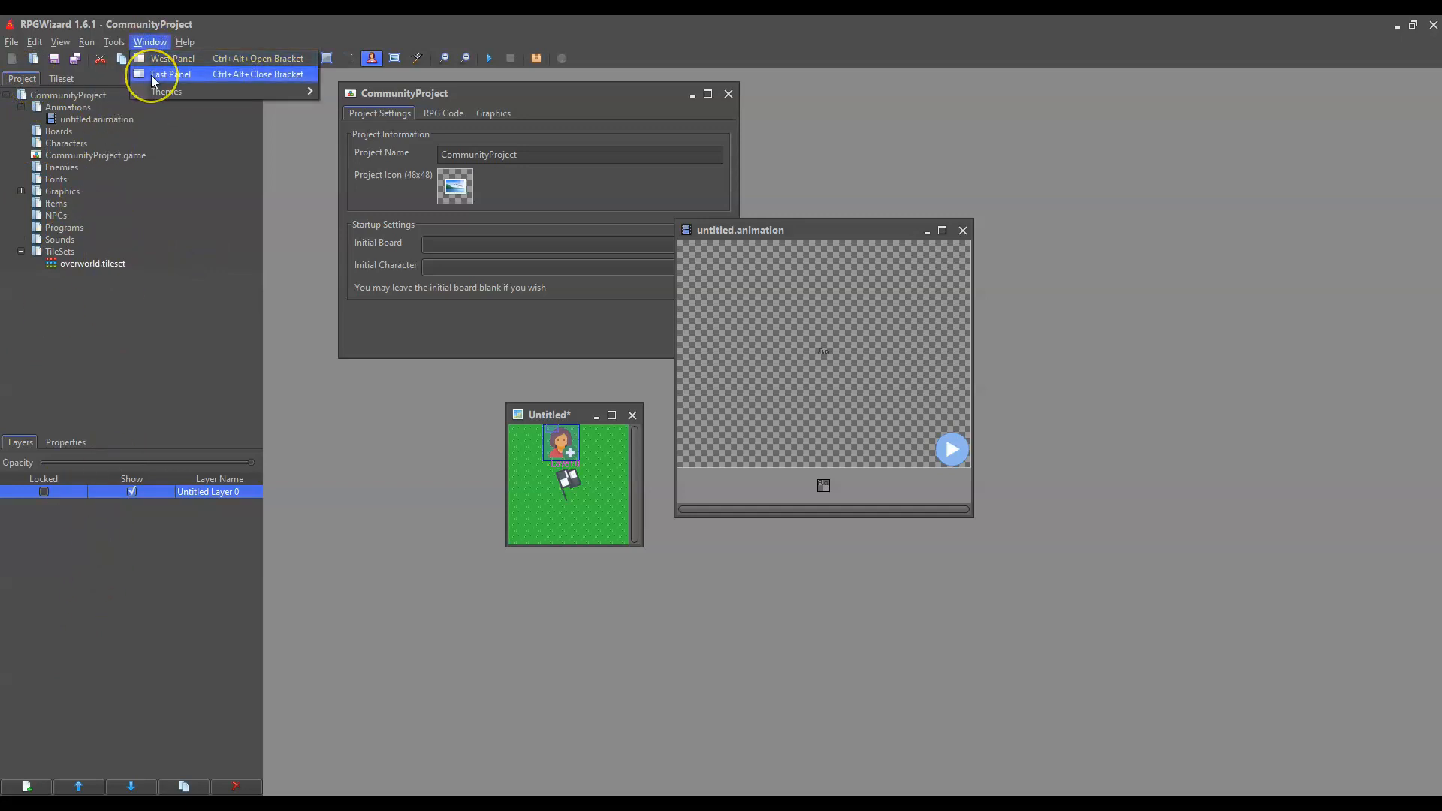
left_click(153, 75)
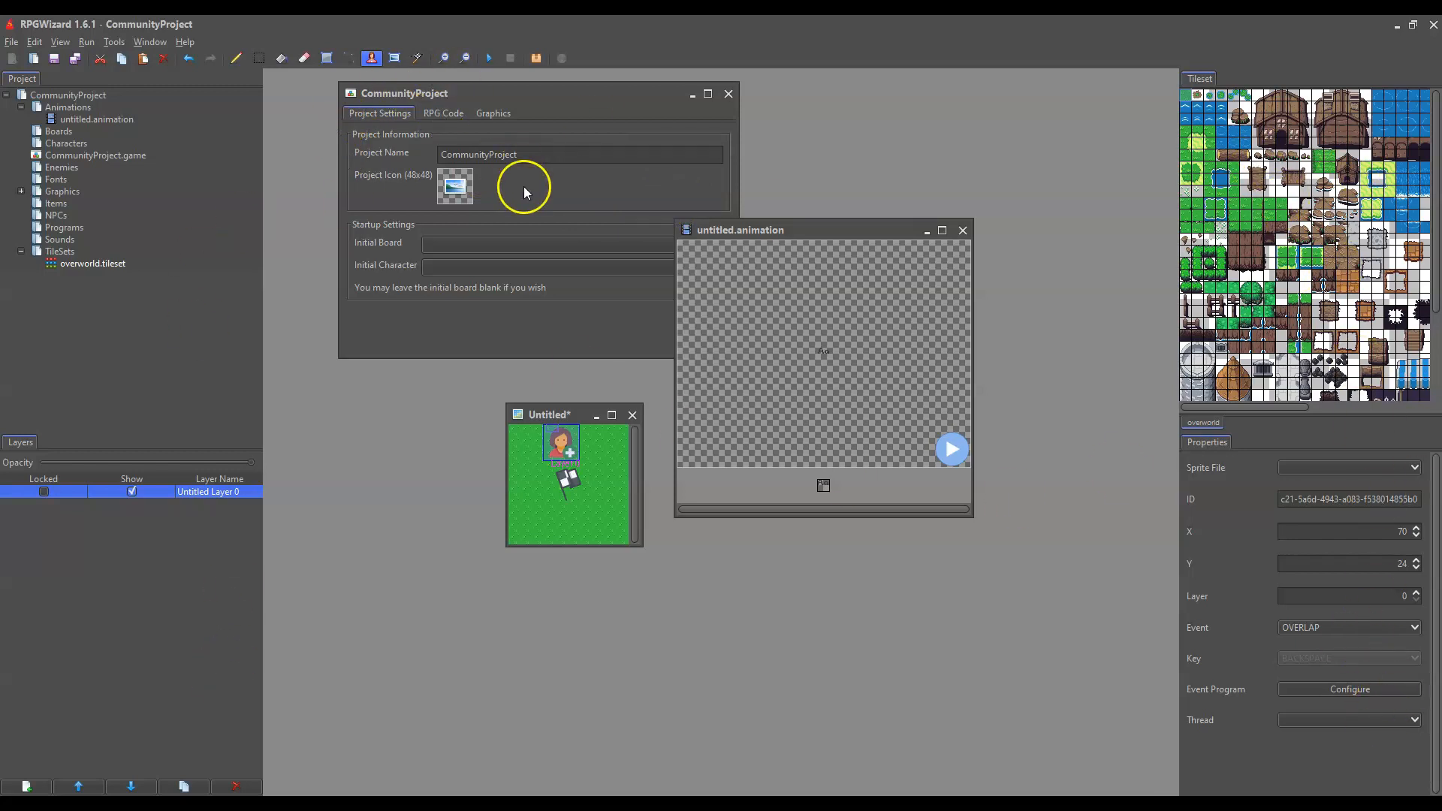
Step: Hide the West Panel and the East Panel, and display both of them again
left_click(150, 41)
left_click(179, 67)
left_click(150, 41)
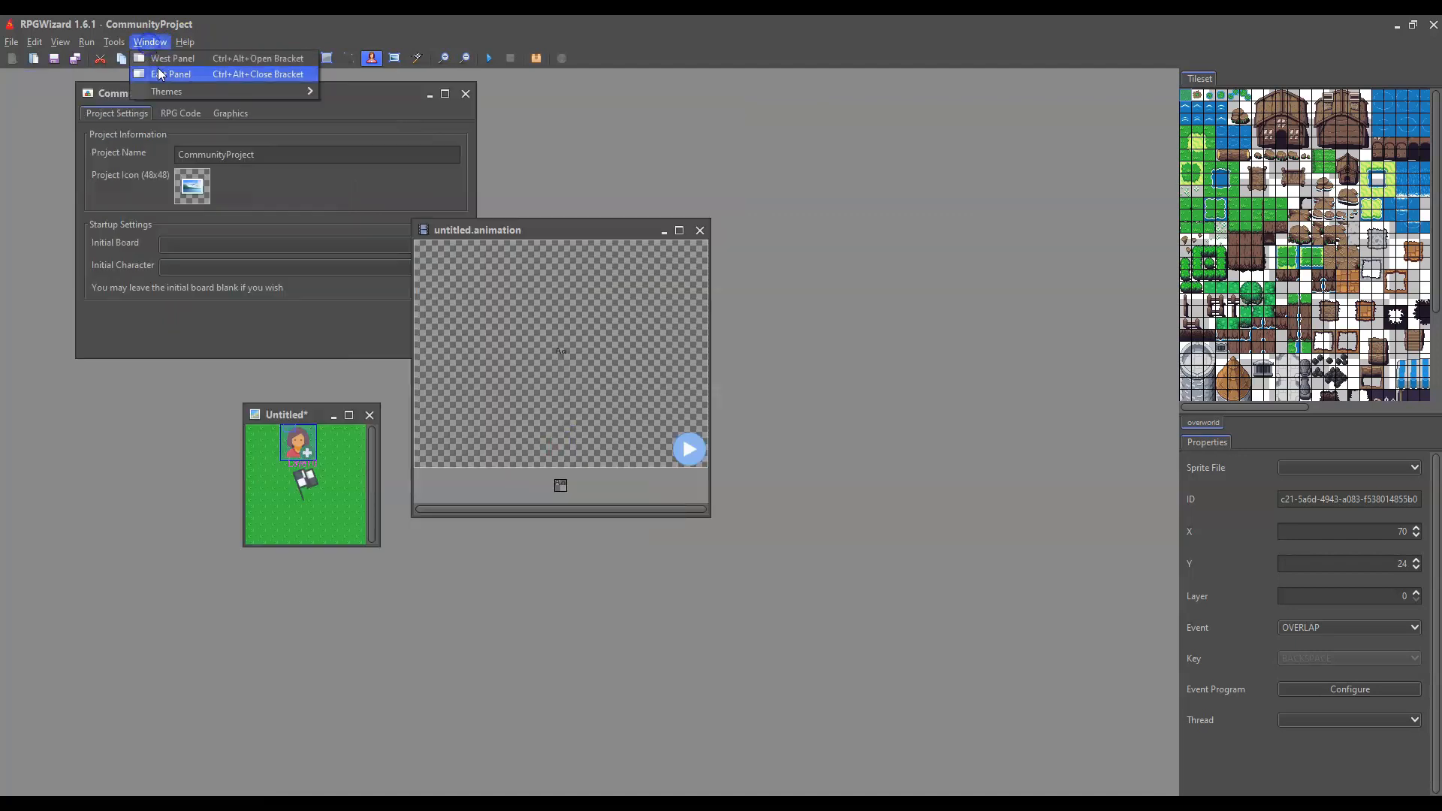
left_click(160, 74)
left_click(150, 41)
left_click(179, 67)
left_click(150, 41)
left_click(167, 77)
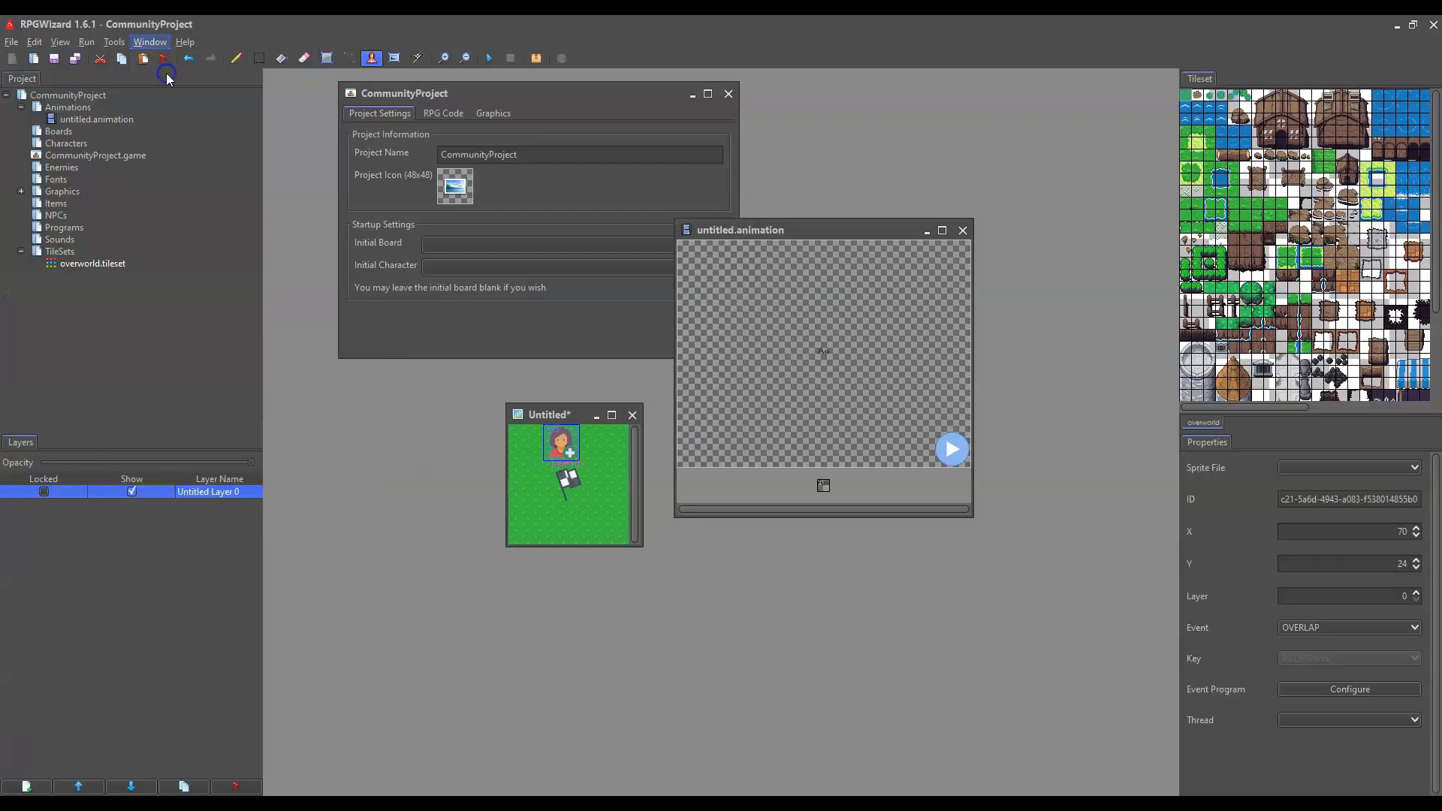
Step: Switch the interface to the Light theme and move the untitled.animation and project settings windows apart
left_click(151, 41)
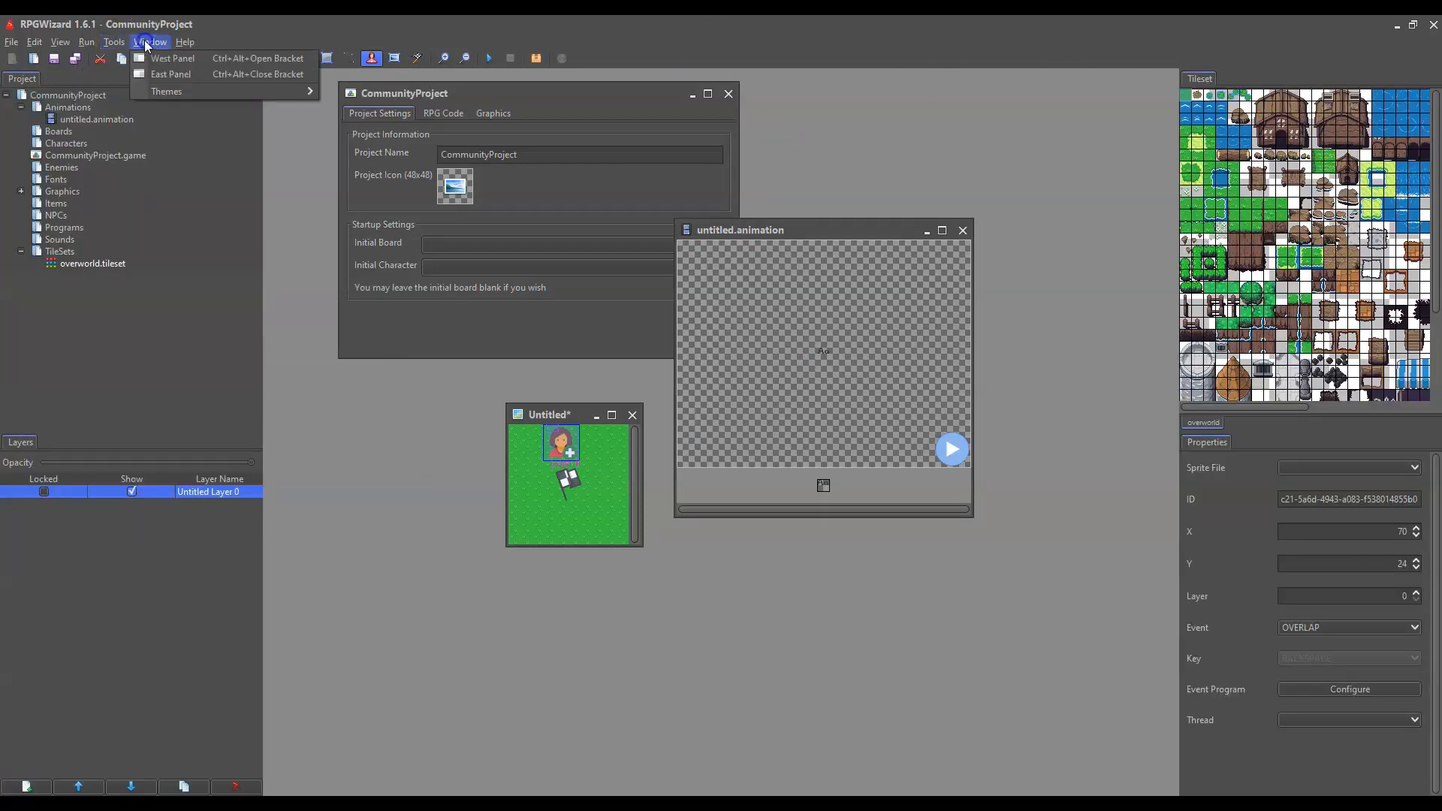
mouse_move(167, 93)
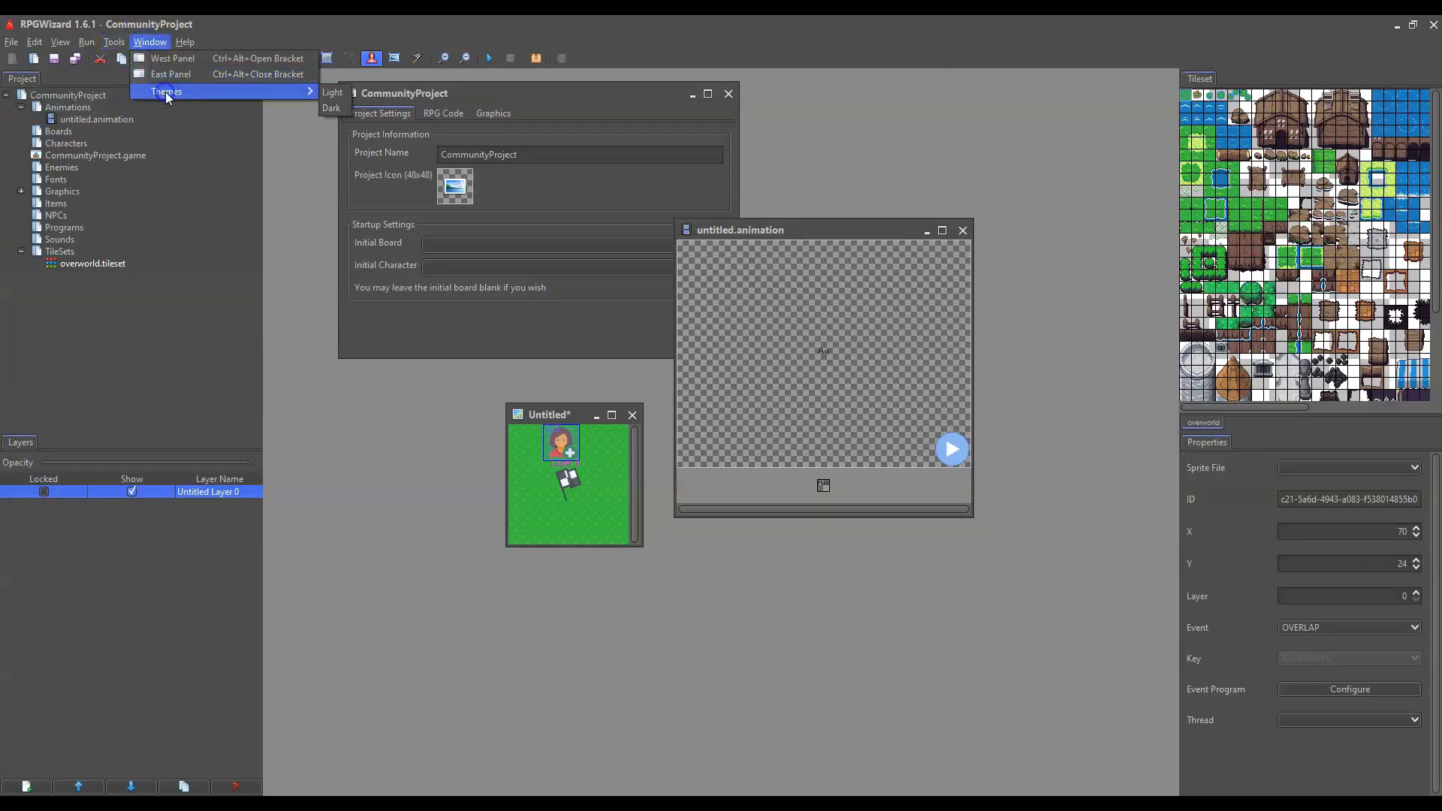
left_click(332, 91)
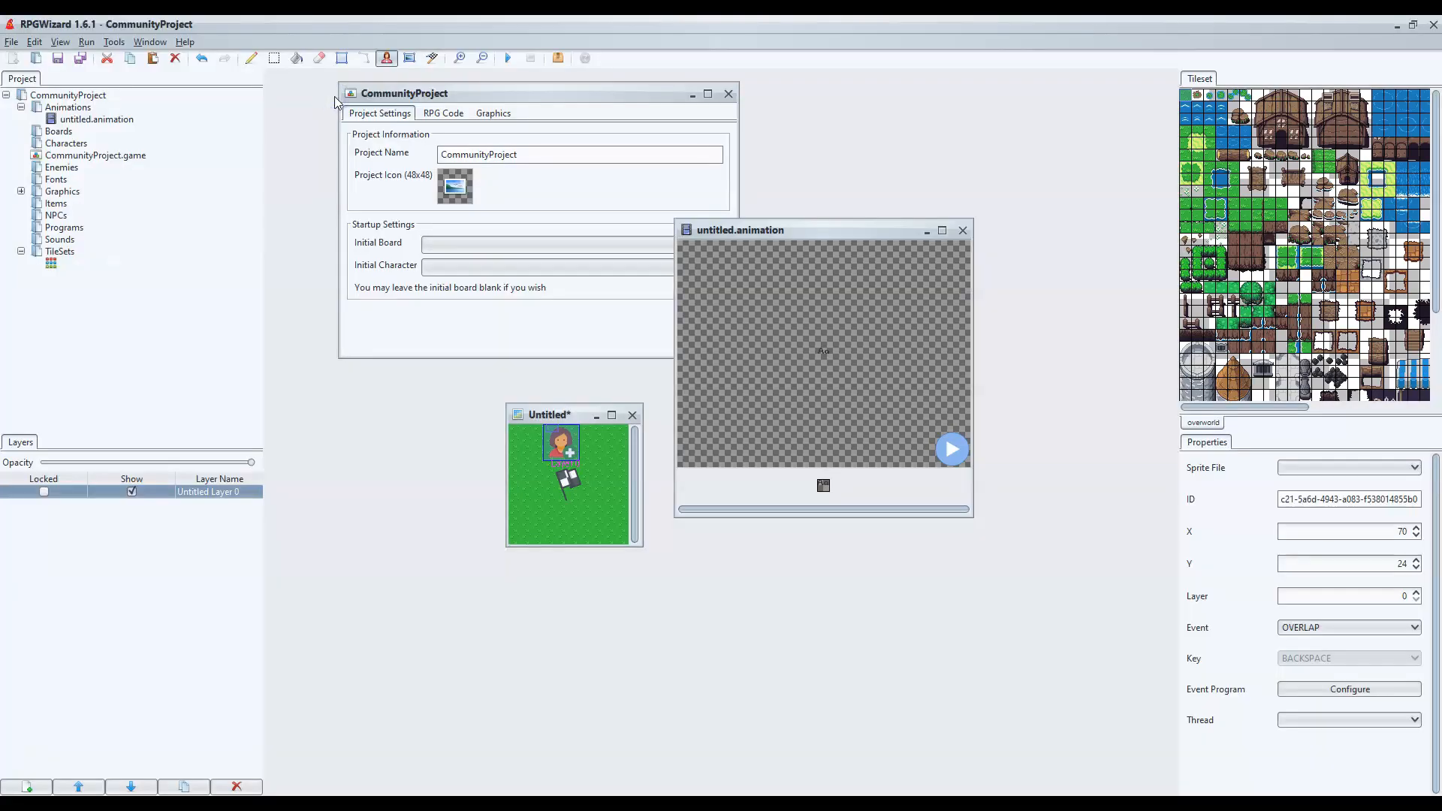
left_click_drag(845, 233, 990, 144)
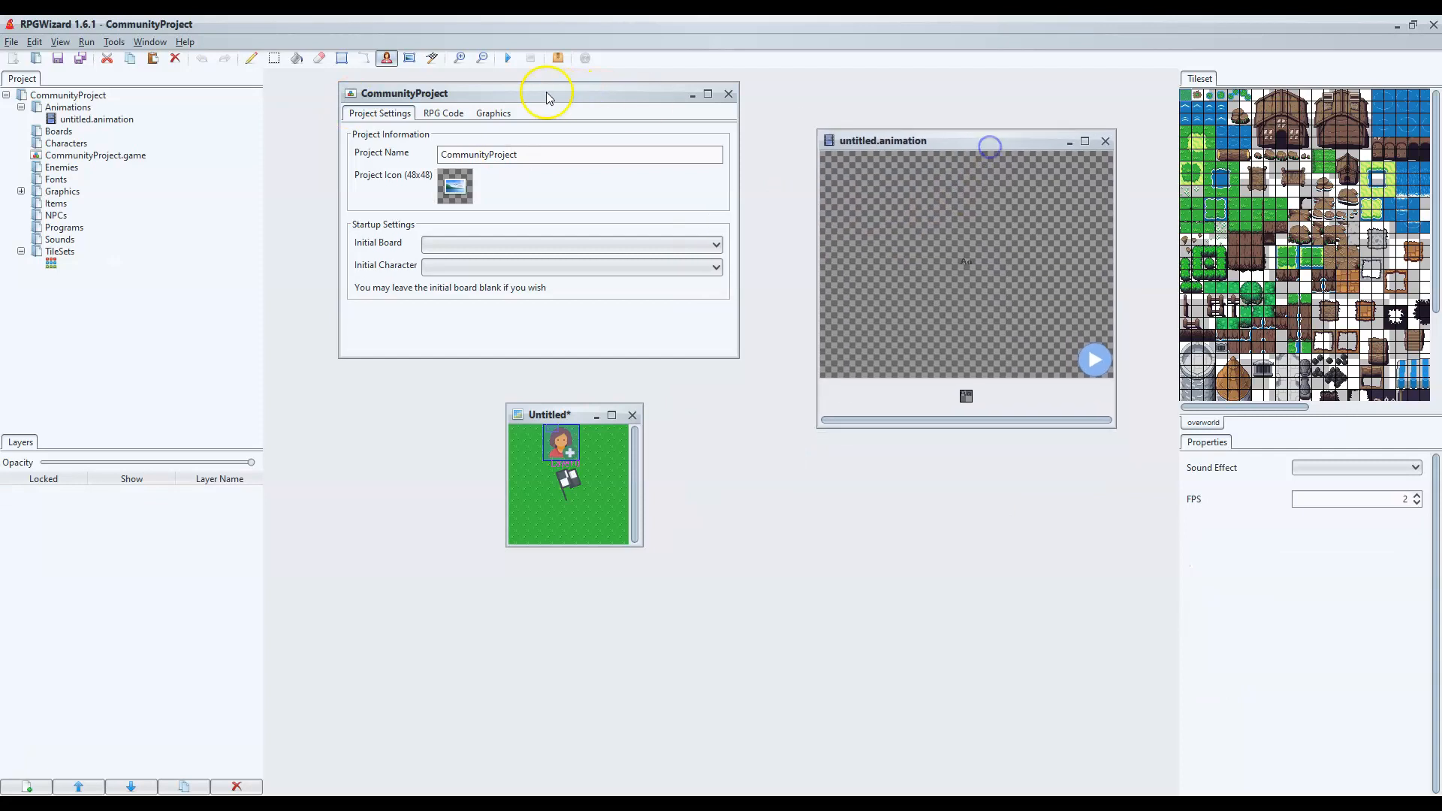
left_click_drag(546, 98, 532, 142)
Step: Set the interface theme back to Dark
left_click(160, 42)
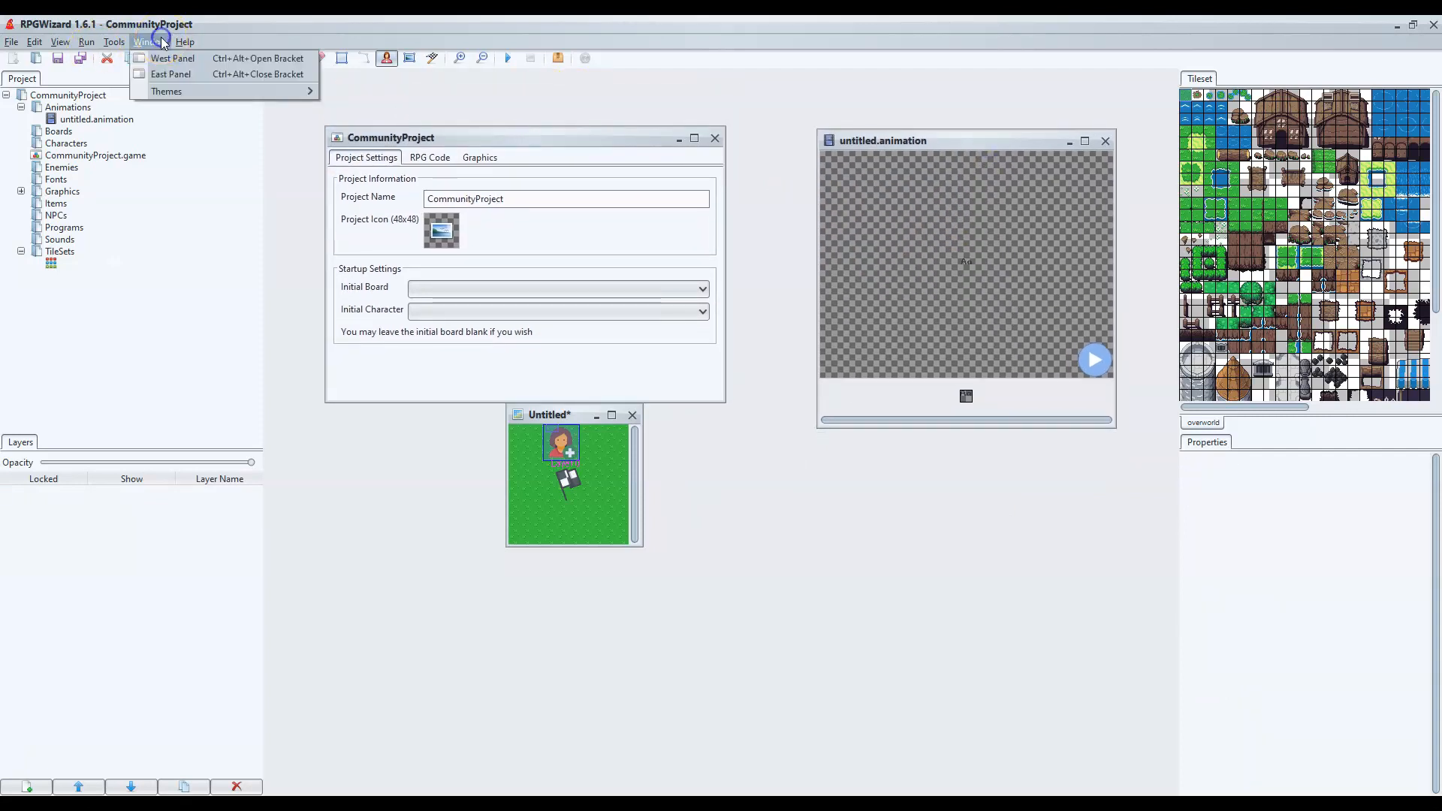
mouse_move(178, 93)
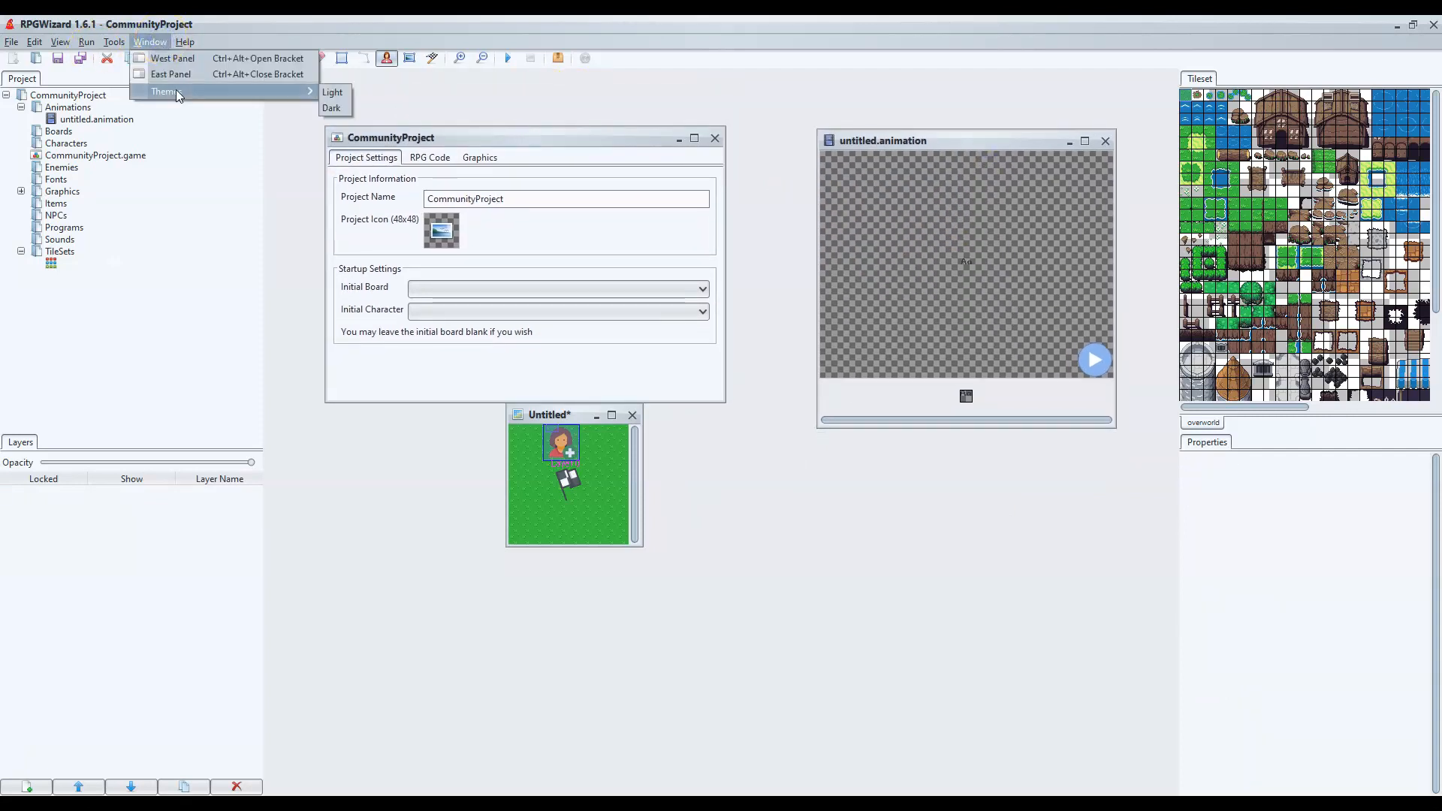
left_click(336, 93)
left_click(332, 109)
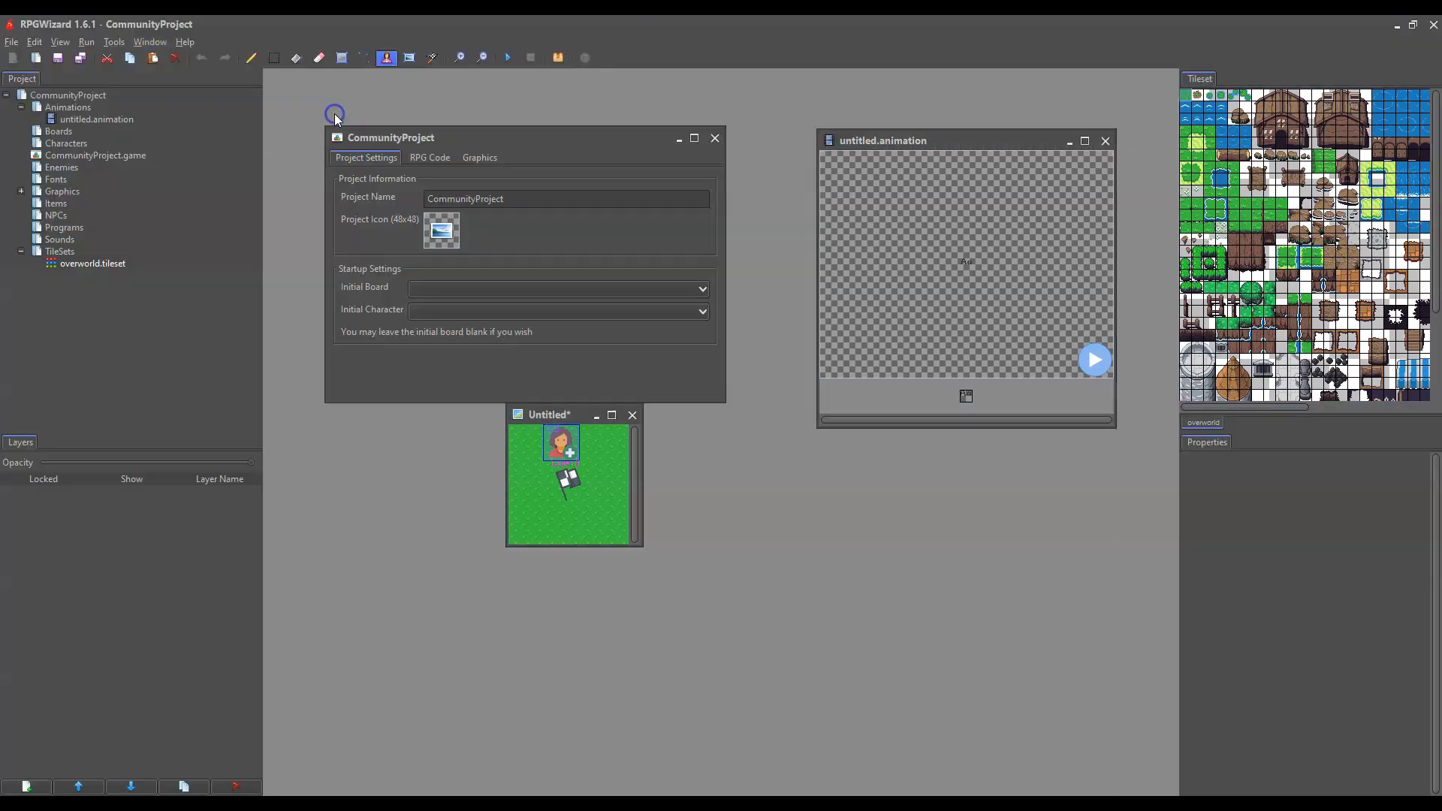
Step: View the program's About information and close it
left_click(157, 43)
mouse_move(192, 40)
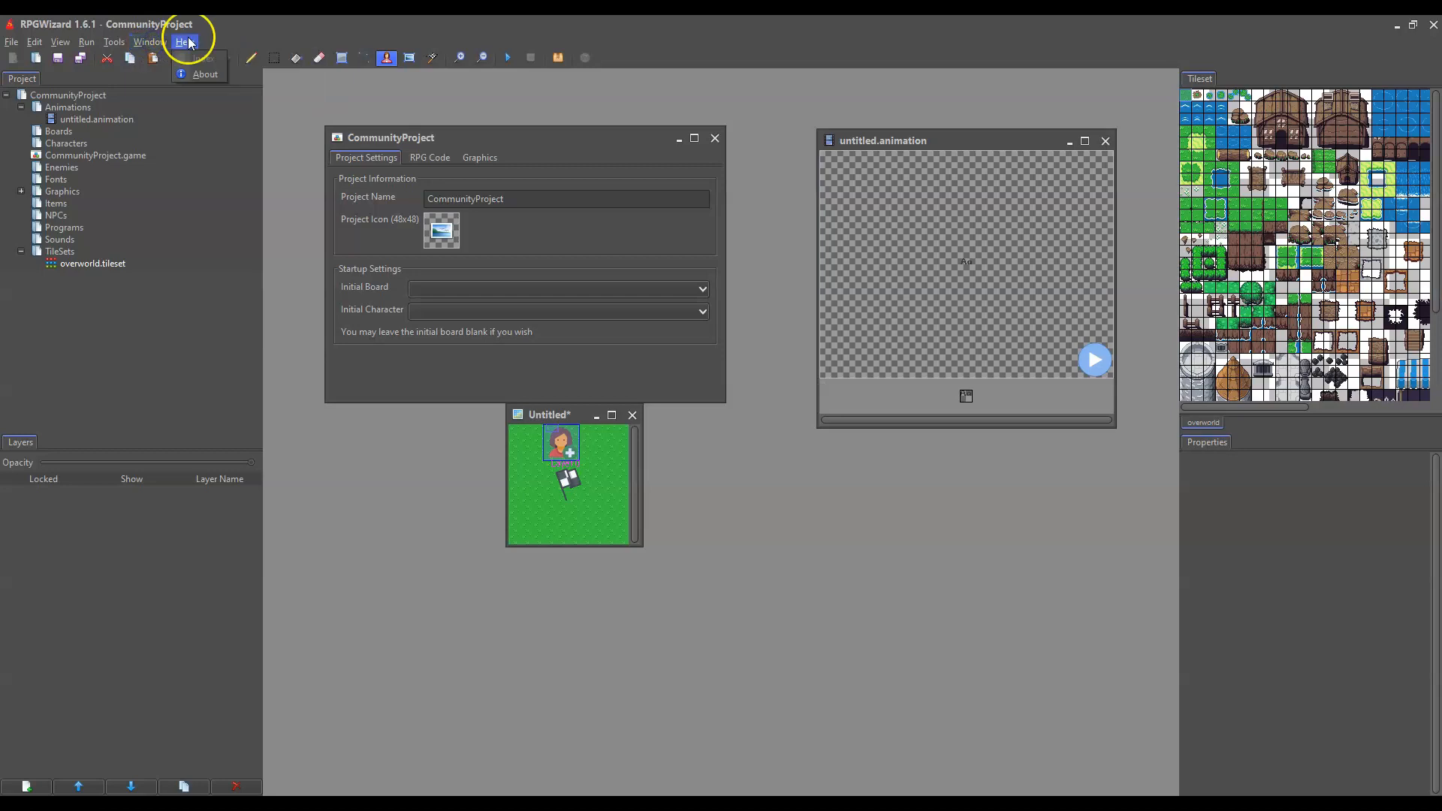
left_click(204, 74)
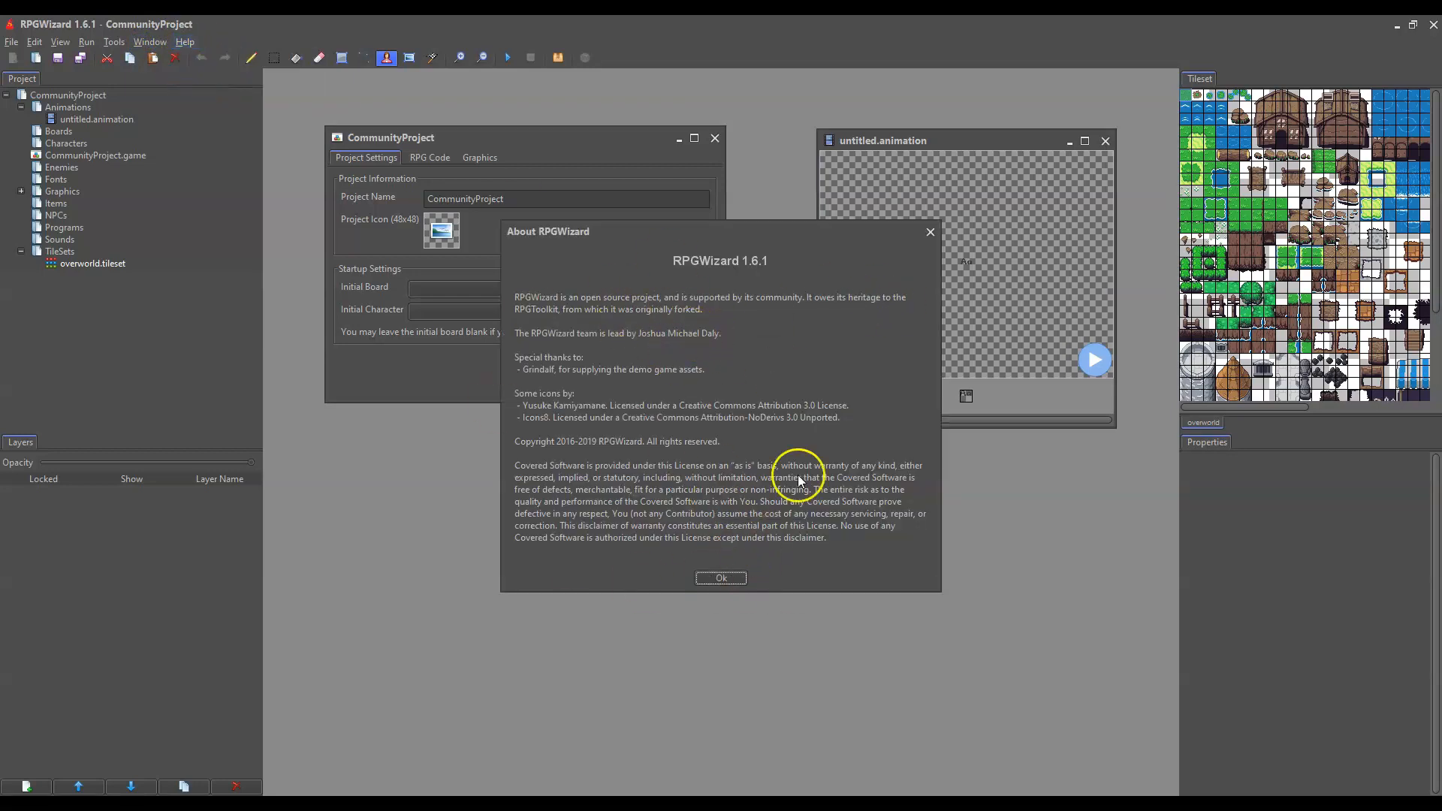
left_click(727, 581)
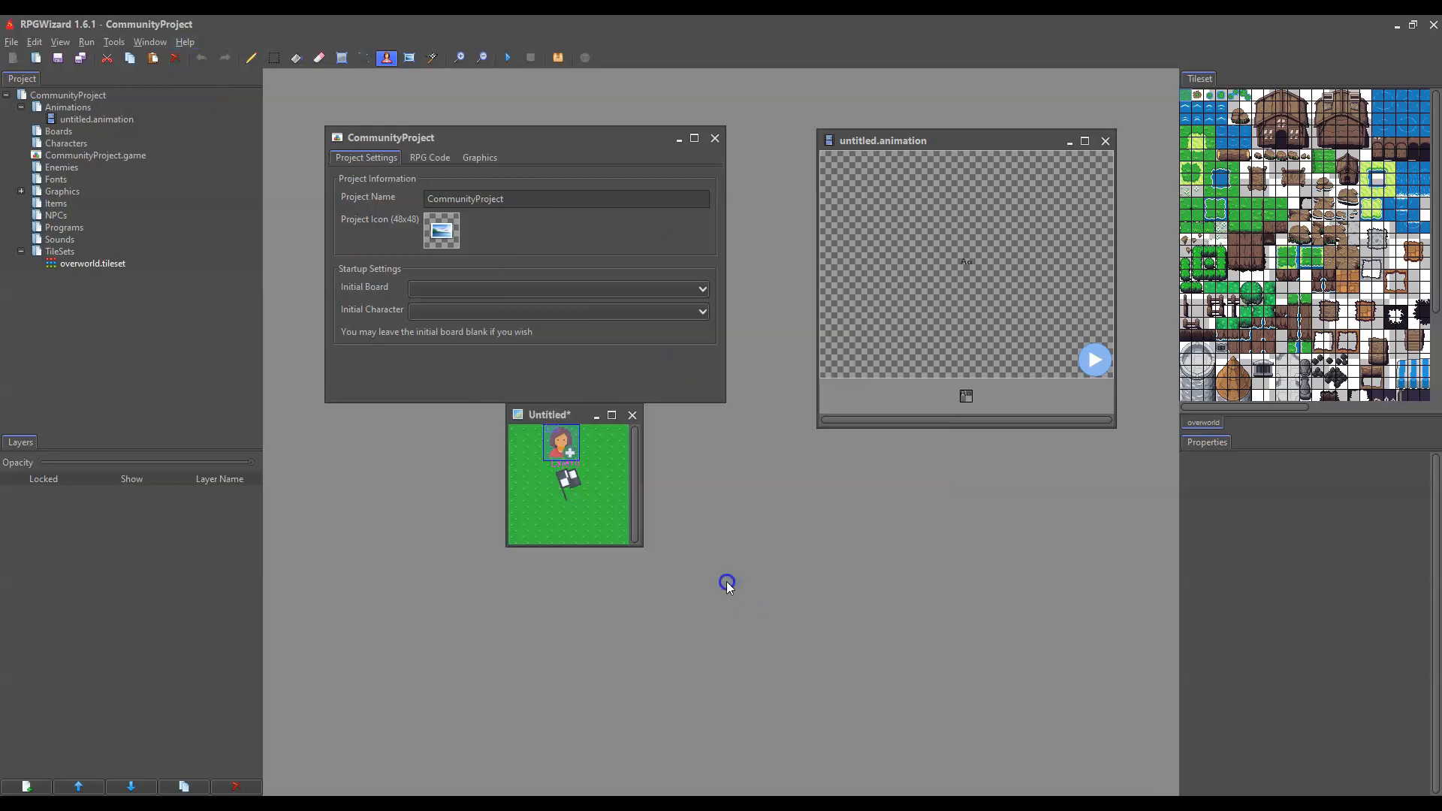
Step: Review the available drawing, run and stop game, and help tools, shifting the project settings and animation windows meanwhile
left_click_drag(471, 147, 493, 120)
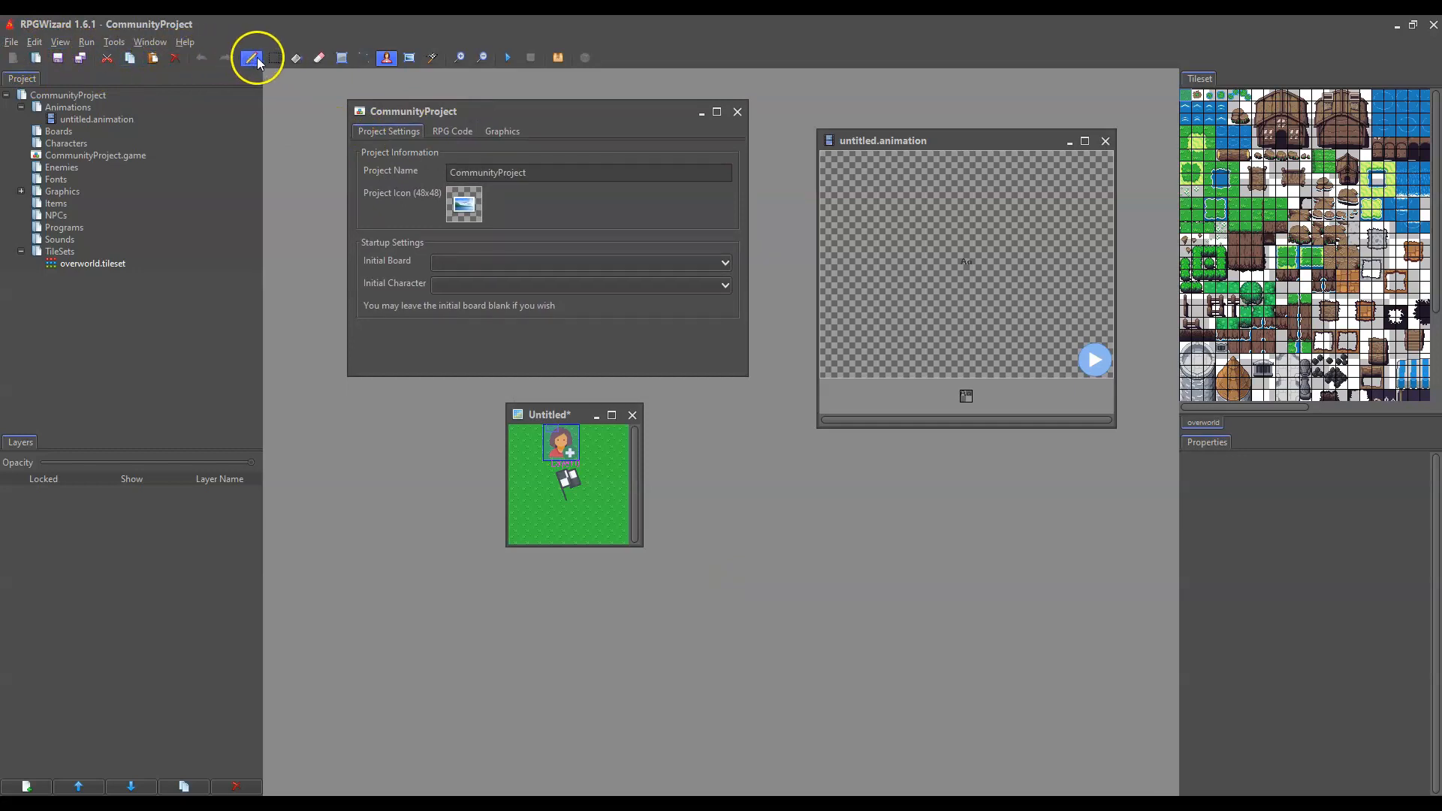
left_click(296, 58)
left_click(821, 296)
left_click_drag(1024, 147, 915, 168)
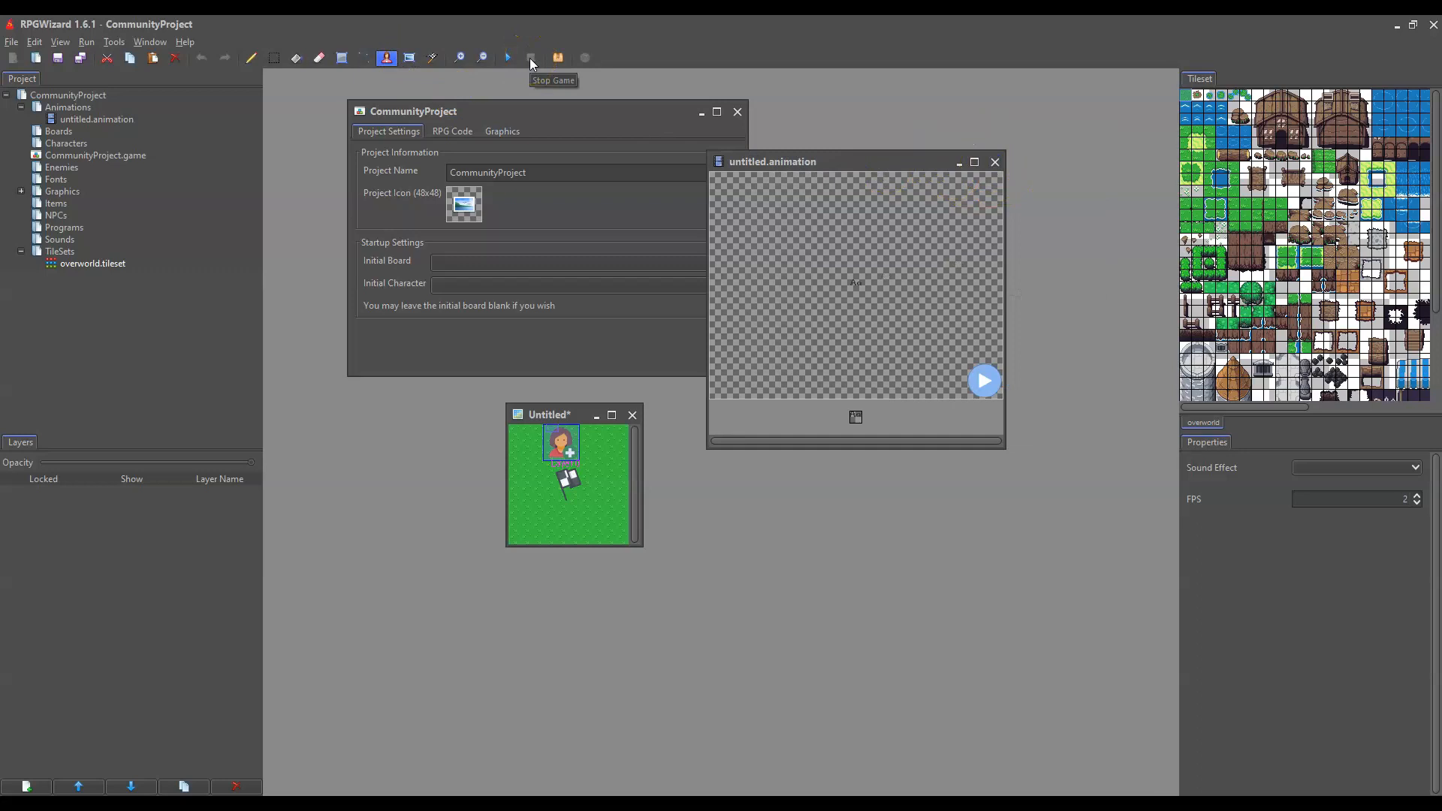
left_click(553, 58)
left_click(557, 58)
Step: Arrange the project settings, untitled.animation and untitled board windows without overlap, leaving the board active to show its layers
left_click_drag(530, 107, 482, 98)
left_click_drag(790, 163, 809, 111)
left_click_drag(547, 413, 598, 402)
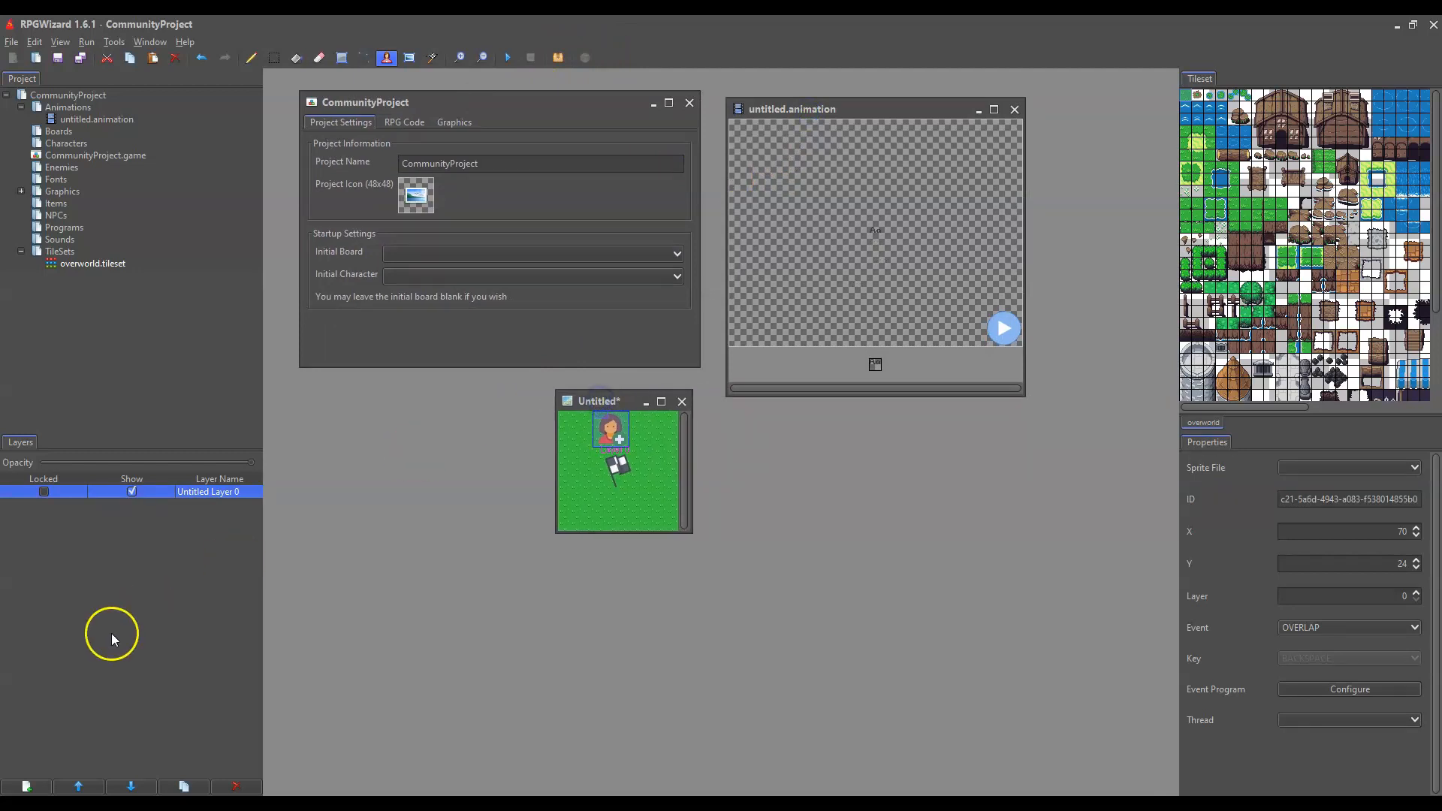